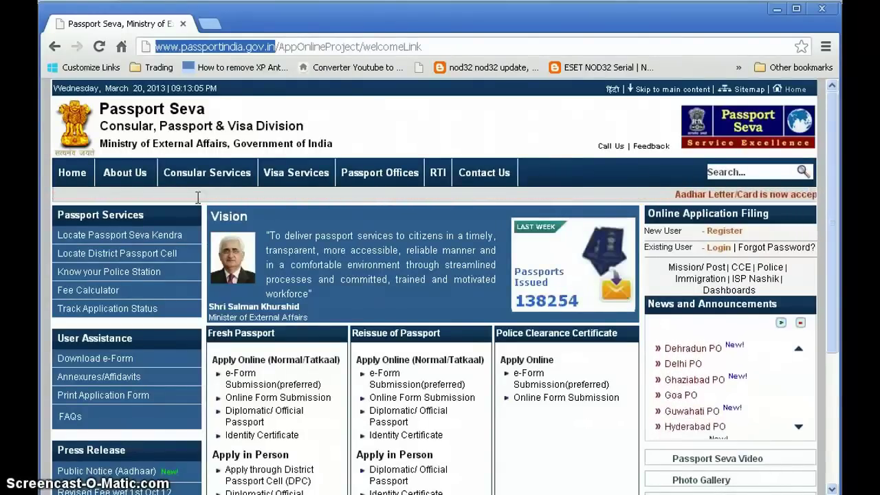
# Open the Fee Calculator and set the passport application to Online submission, Fresh service and applicant's age 18 Years And Above
pyautogui.click(81, 291)
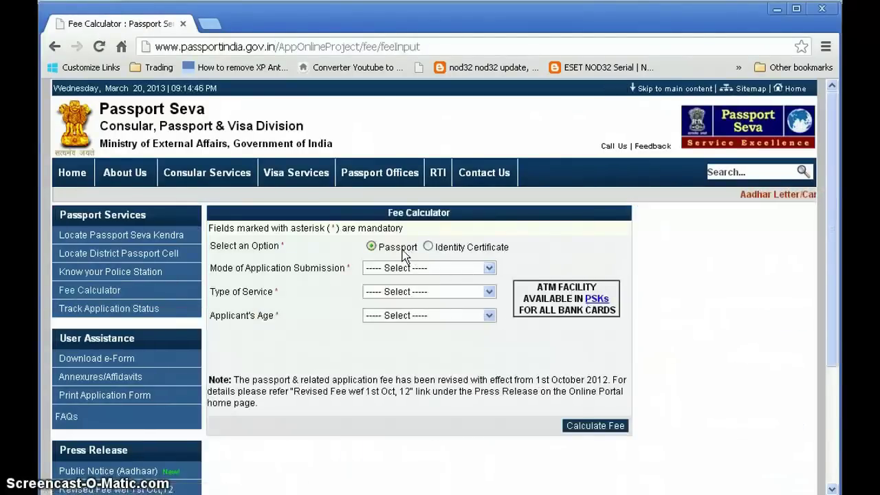
pyautogui.click(375, 269)
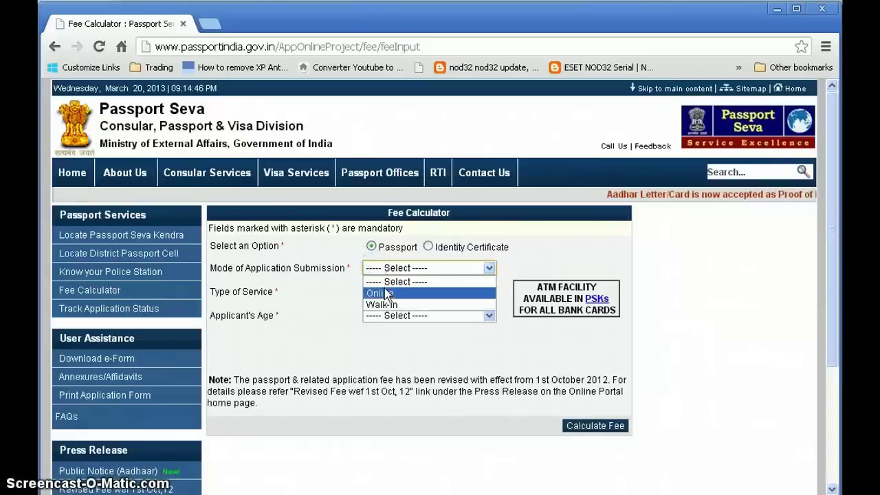
pyautogui.click(385, 293)
pyautogui.click(387, 294)
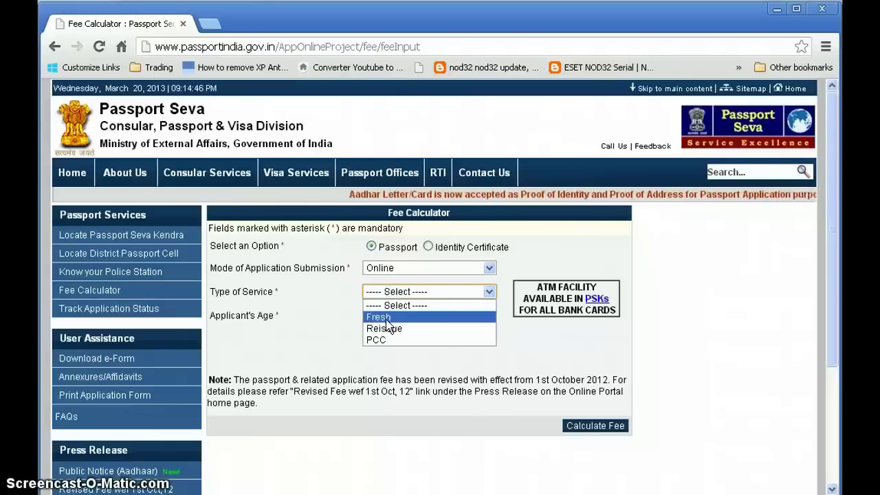
pyautogui.click(386, 320)
pyautogui.click(387, 316)
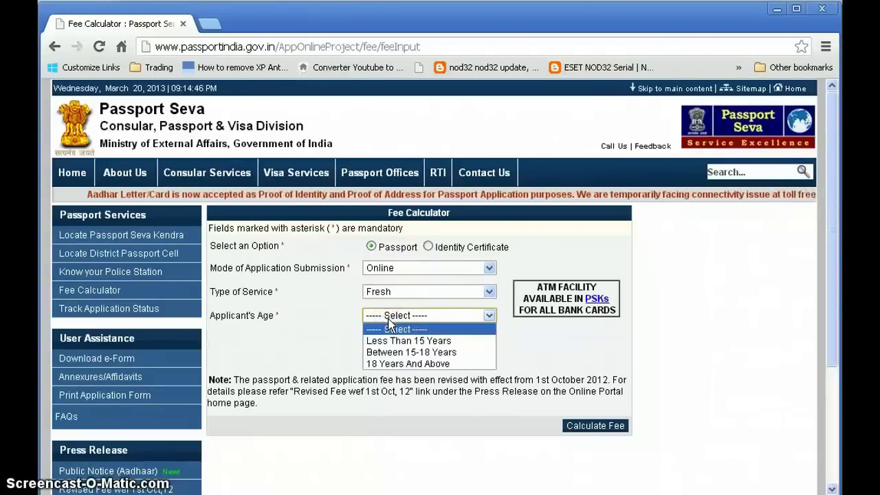
pyautogui.click(408, 364)
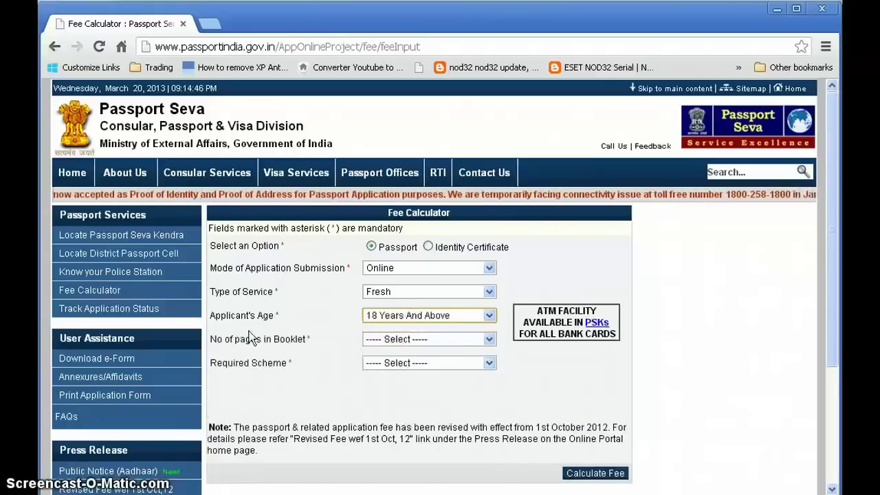
# Set the booklet to 36 Pages and the required scheme to Tatkaal, and calculate the fee
pyautogui.click(371, 339)
pyautogui.click(378, 363)
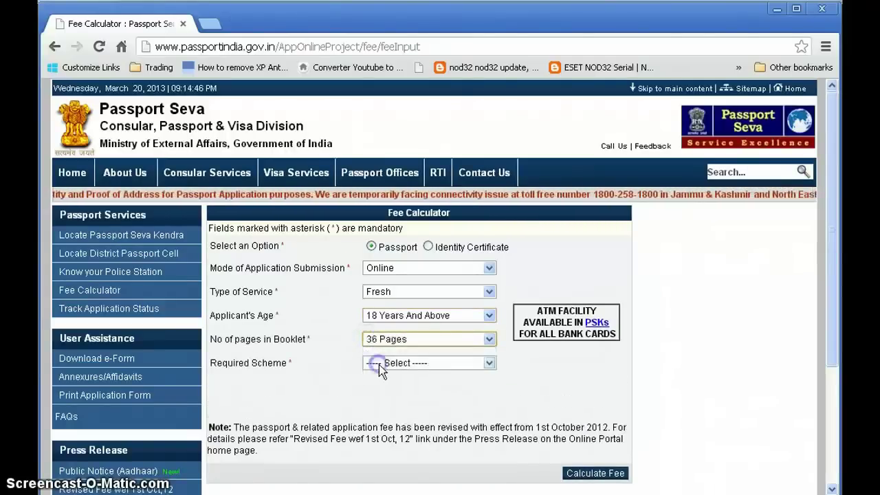
pyautogui.click(378, 364)
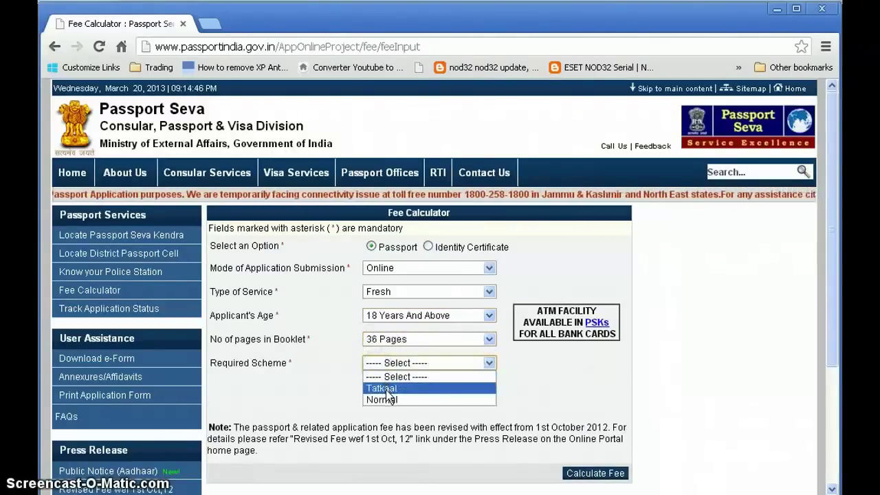
pyautogui.click(385, 389)
pyautogui.click(605, 473)
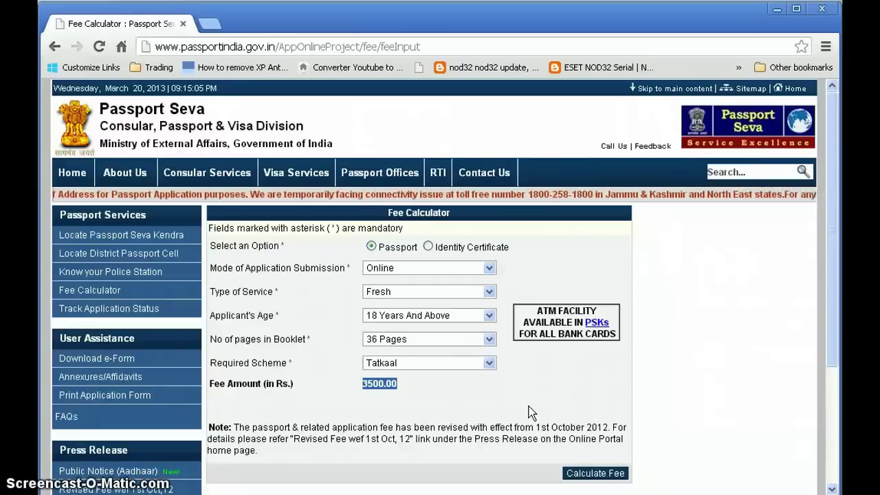
pyautogui.click(101, 377)
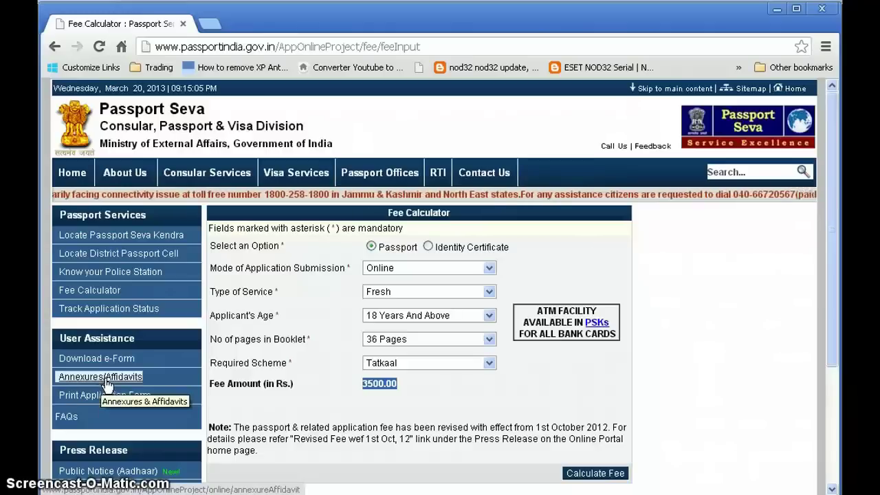
pyautogui.click(150, 373)
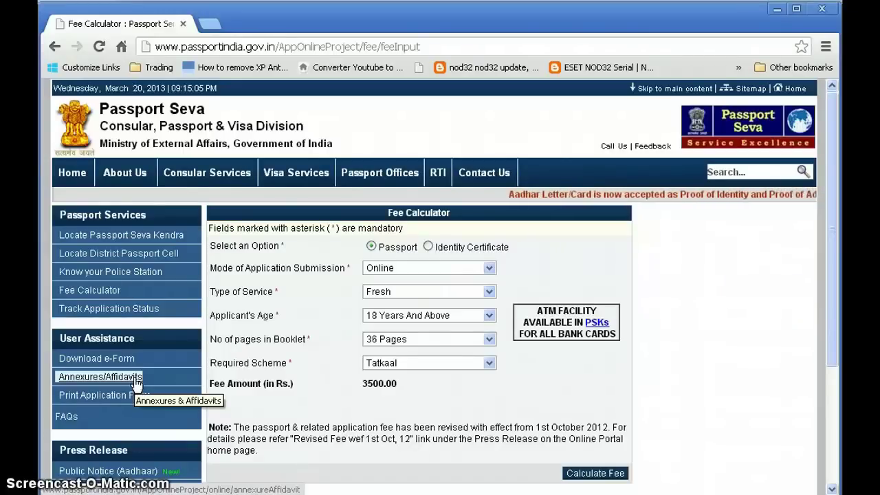
# Look up the Passport Seva Kendras belonging to the Bangalore passport office
pyautogui.click(159, 235)
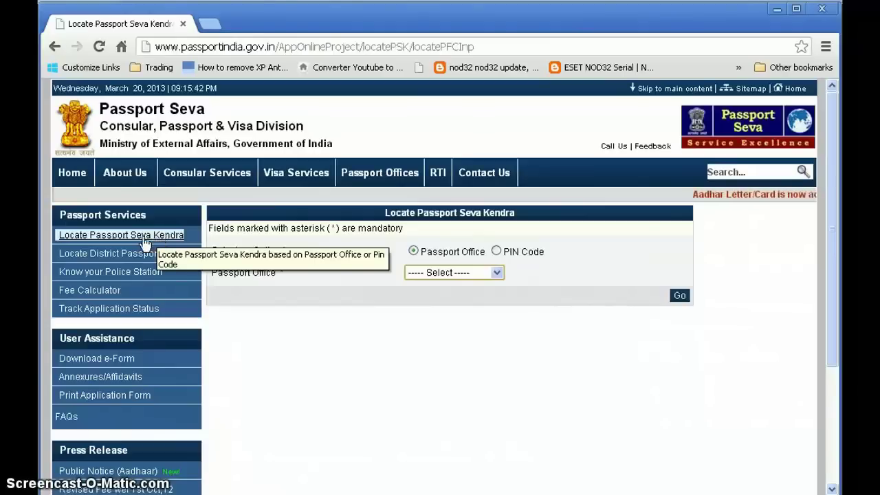
pyautogui.click(496, 273)
pyautogui.click(455, 321)
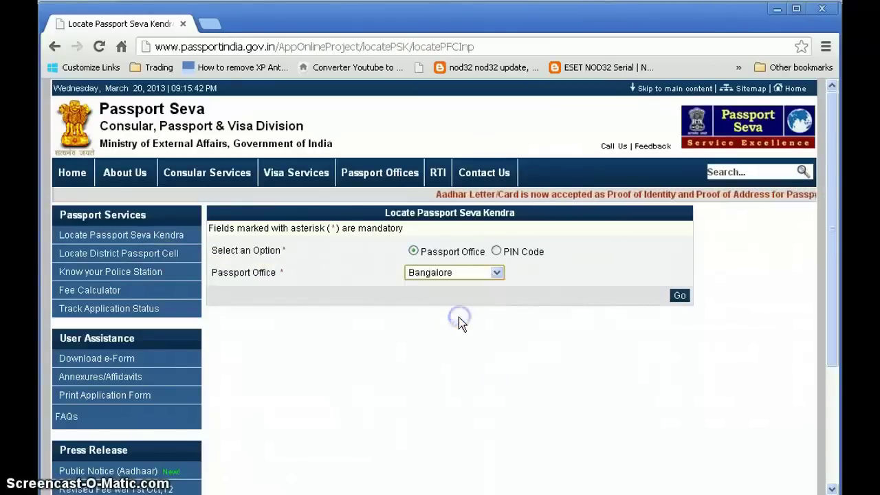
pyautogui.click(677, 297)
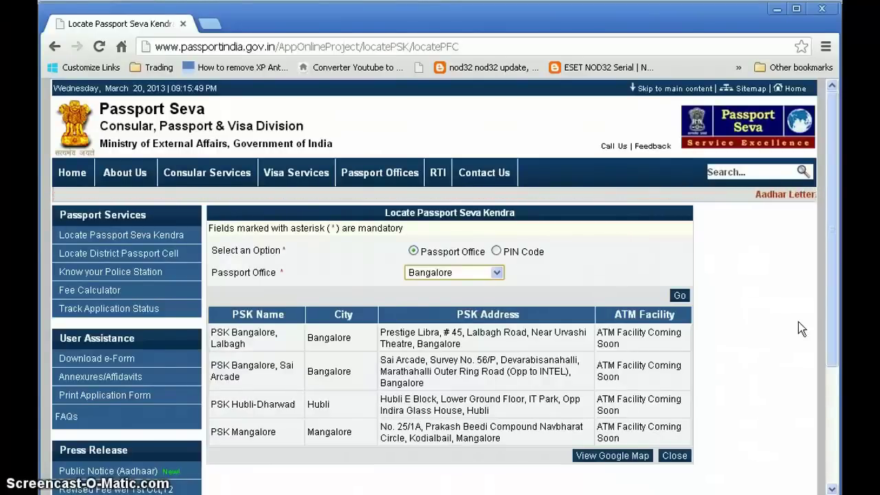
# Open the new user registration form from the home page and choose Bangalore as the passport office
pyautogui.click(72, 173)
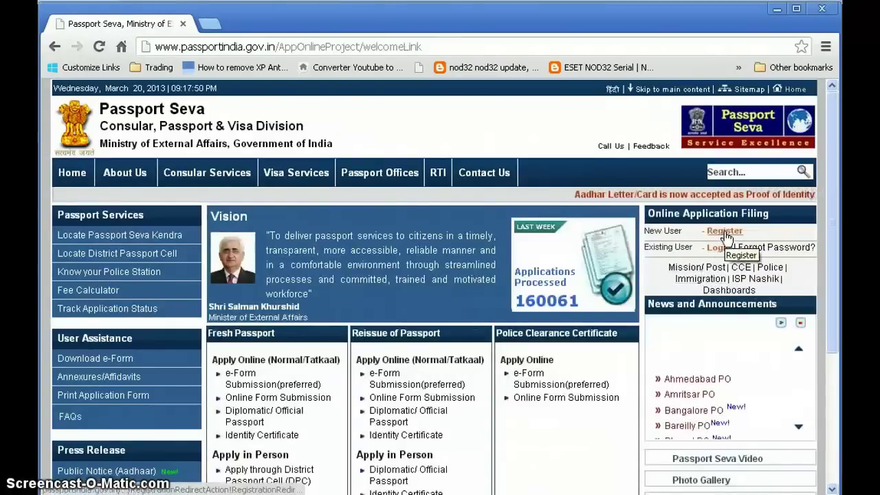
pyautogui.click(725, 232)
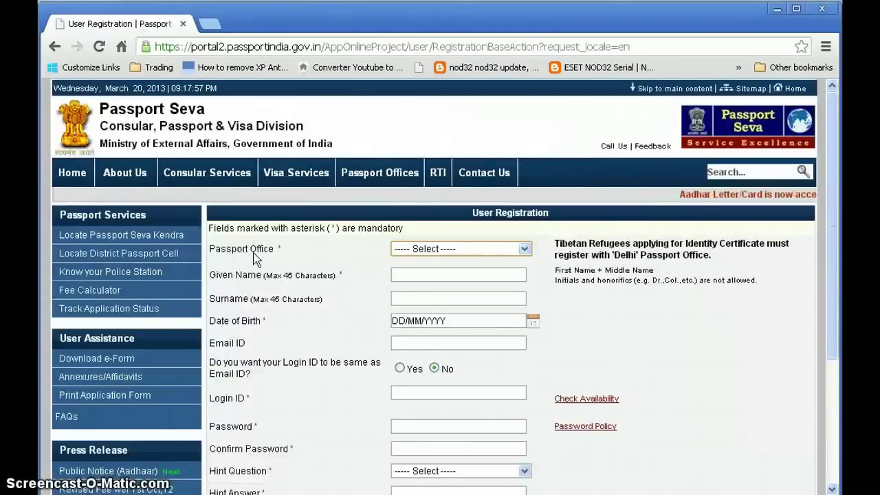
pyautogui.click(453, 251)
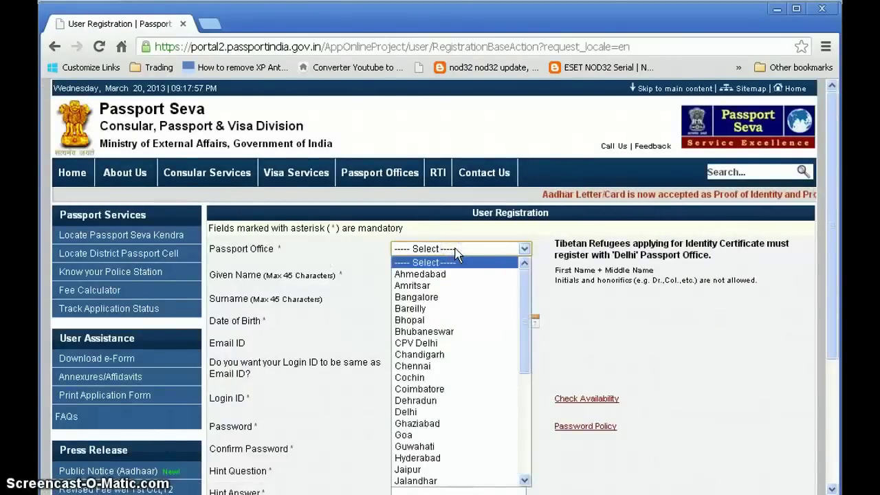
pyautogui.click(443, 297)
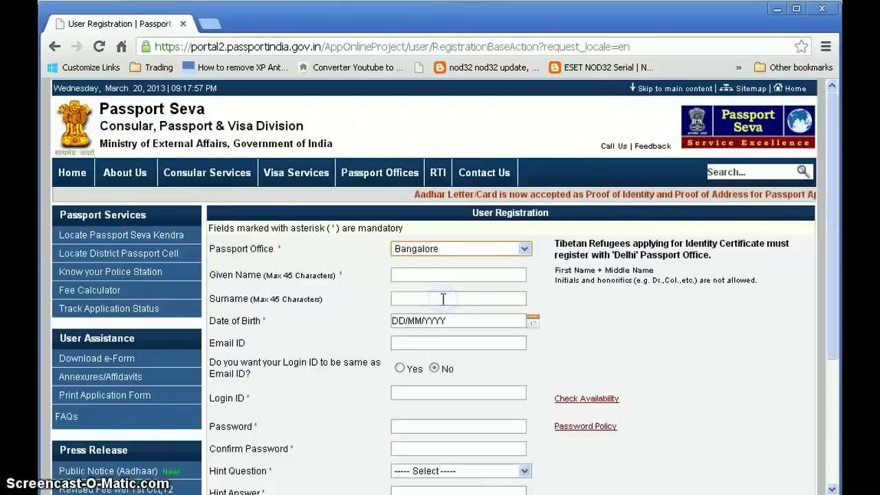
# Go through the name, date of birth and email fields without filling them, and choose Yes for using the Email ID as Login ID
pyautogui.click(429, 277)
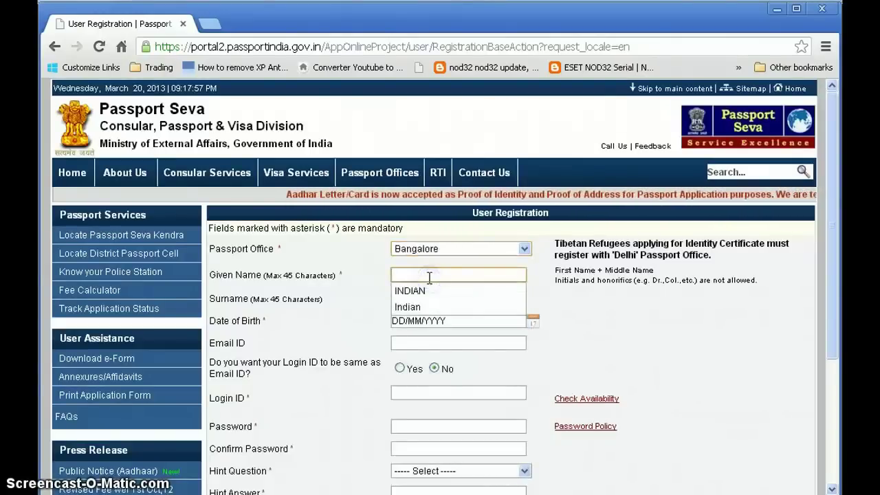
pyautogui.press('Tab')
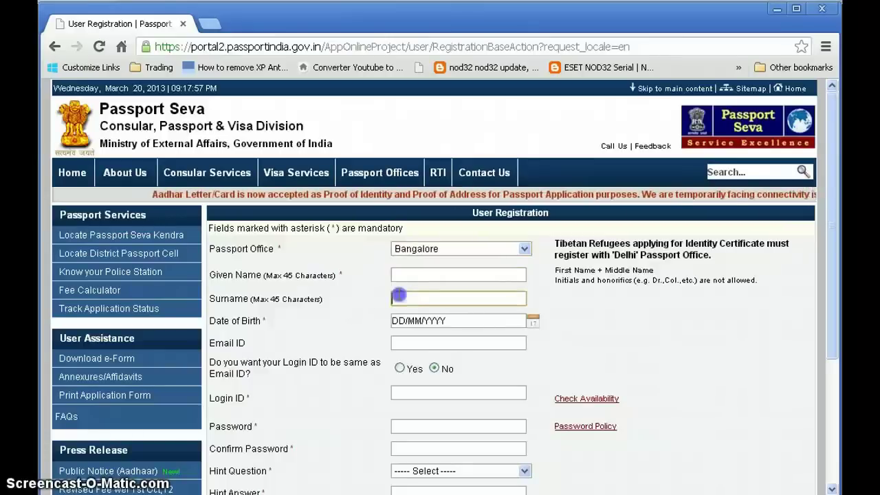
pyautogui.click(458, 320)
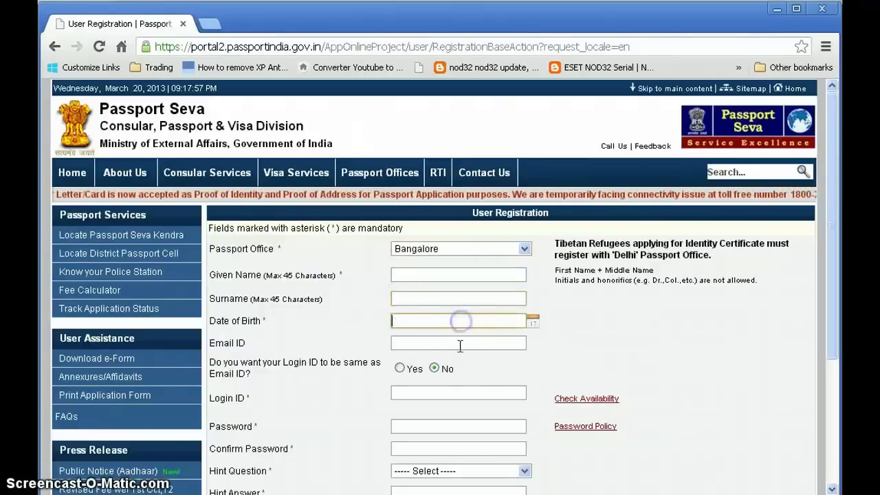
pyautogui.click(457, 342)
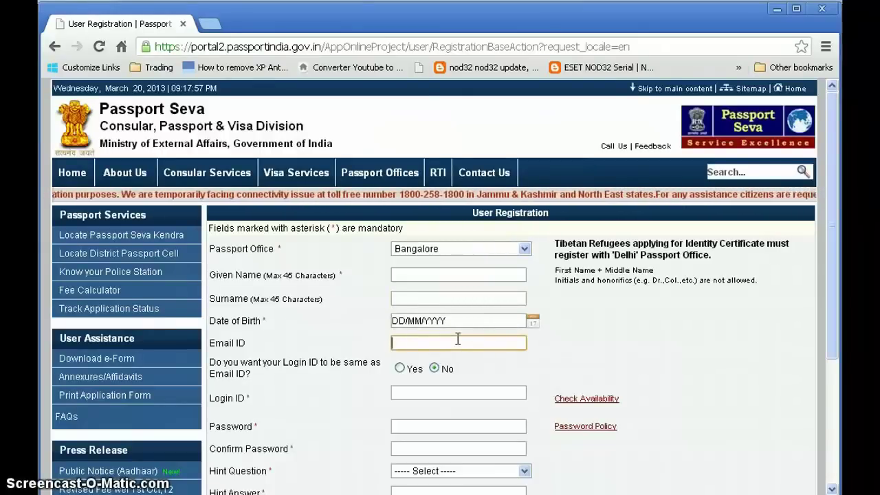
pyautogui.click(401, 369)
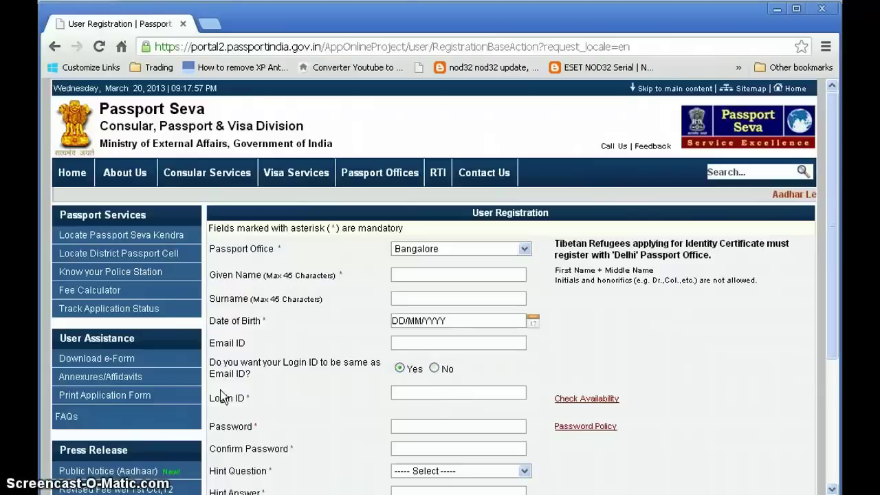
# Examine the email, password, hint question and displayed-characters fields down to the end of the registration form
pyautogui.click(416, 343)
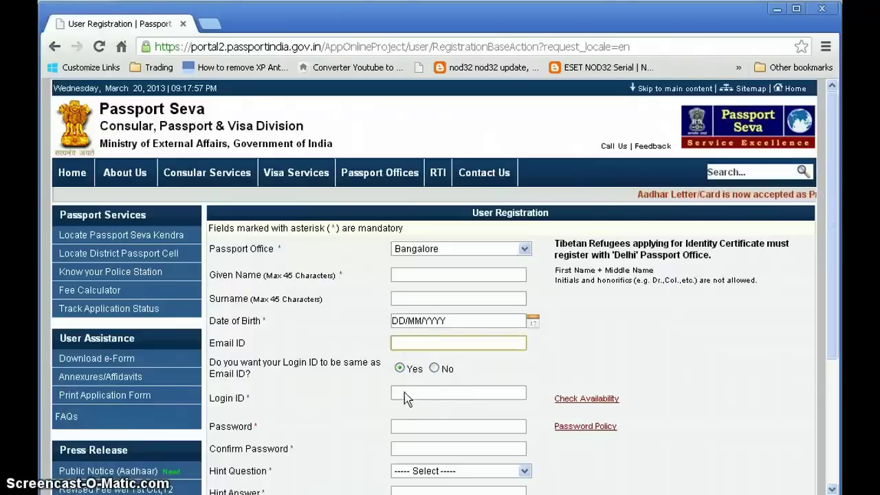
pyautogui.click(413, 425)
pyautogui.scroll(-1, 332, 408)
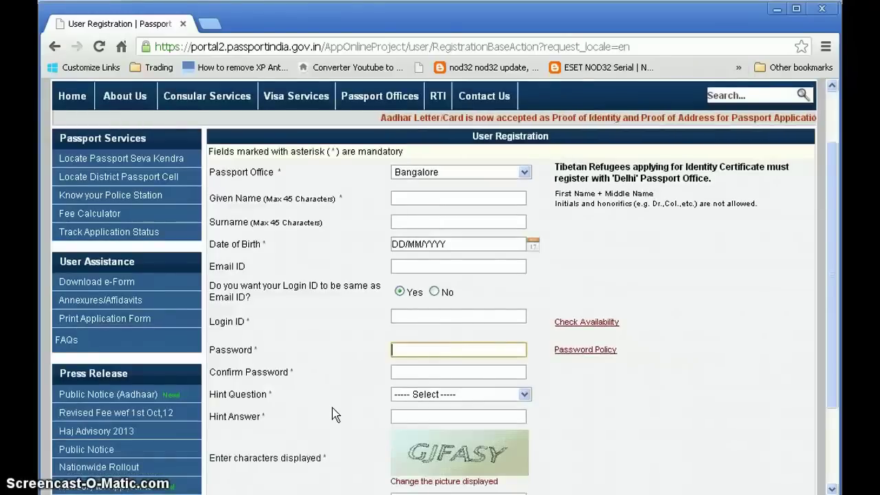
pyautogui.click(446, 372)
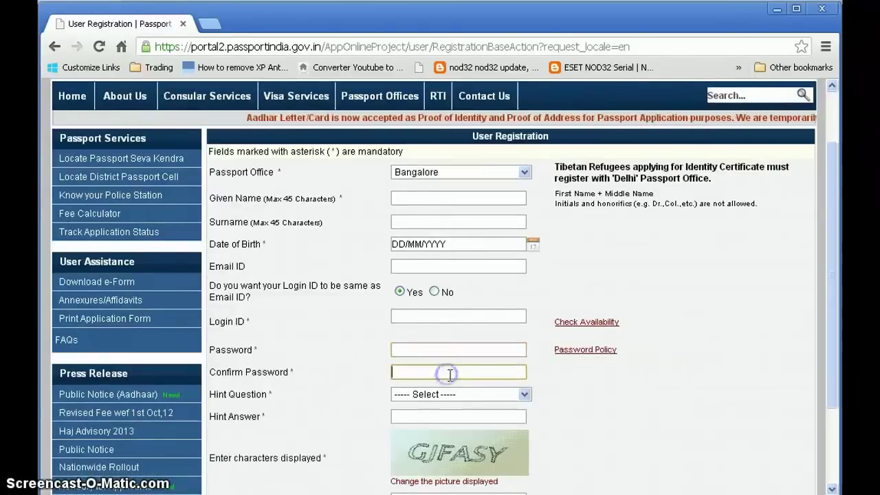
pyautogui.click(459, 397)
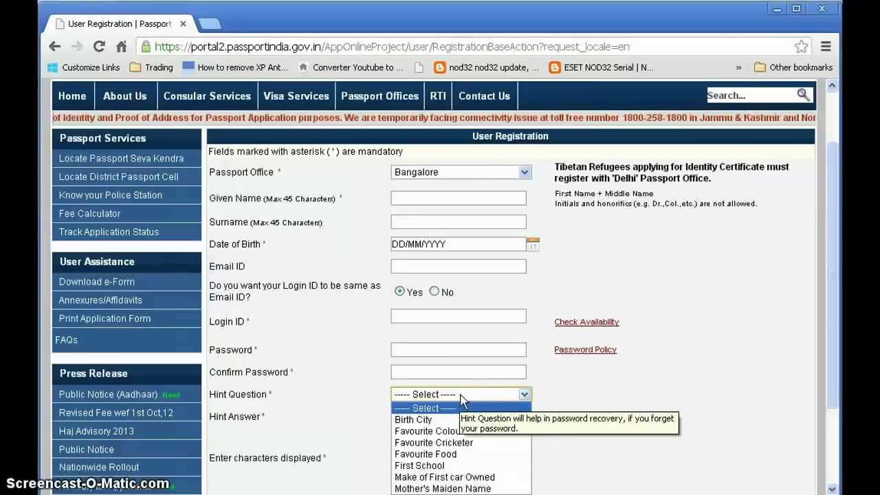
pyautogui.click(339, 407)
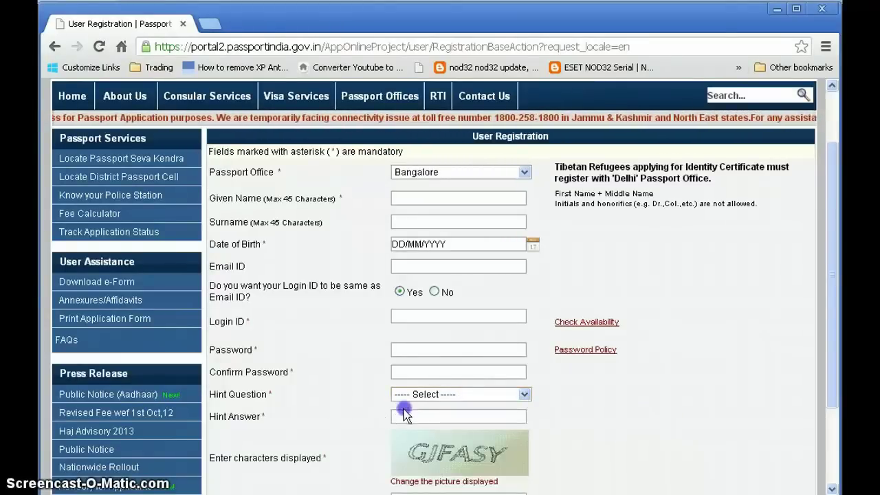
pyautogui.scroll(-1, 543, 454)
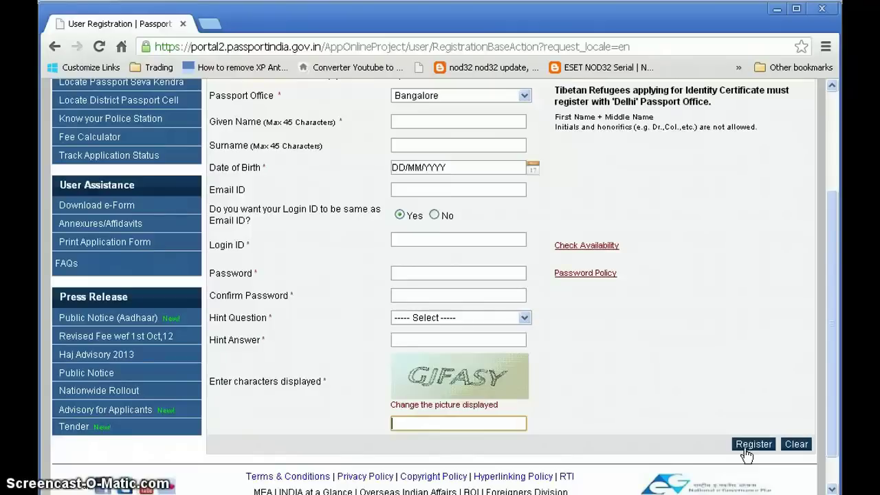
pyautogui.scroll(1, 746, 452)
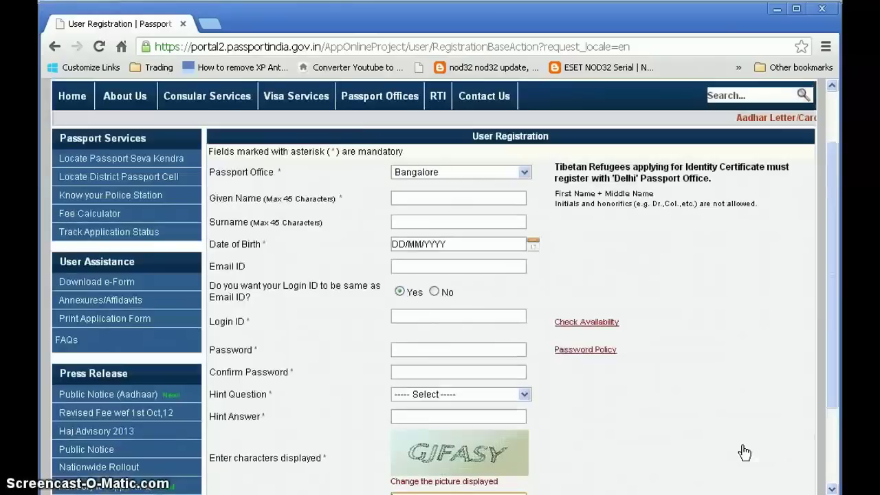
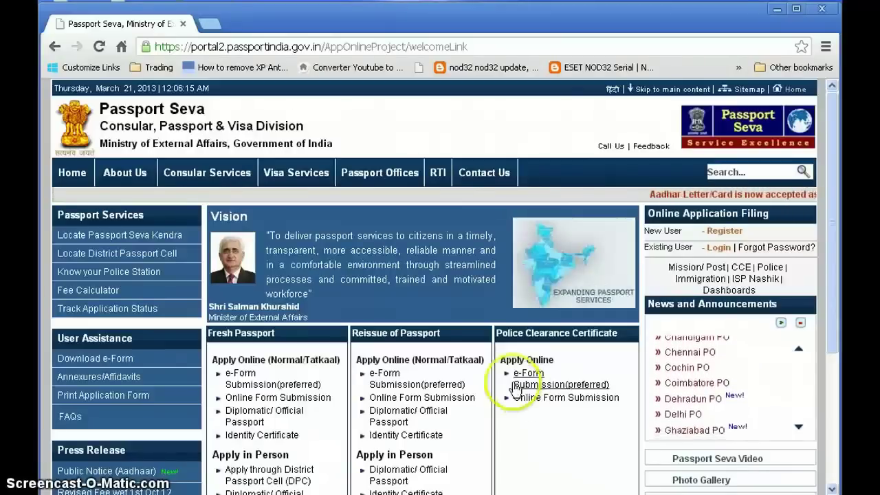
# Open the existing user login and submit the account's user ID
pyautogui.click(718, 249)
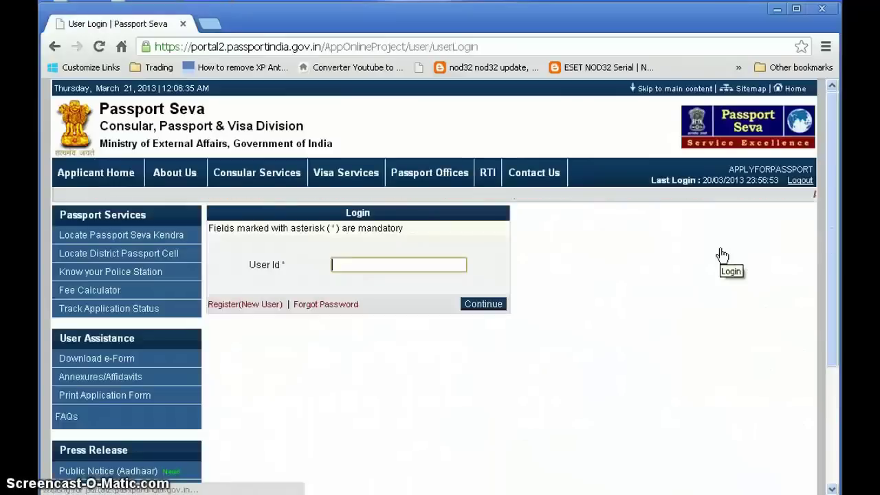
pyautogui.click(362, 263)
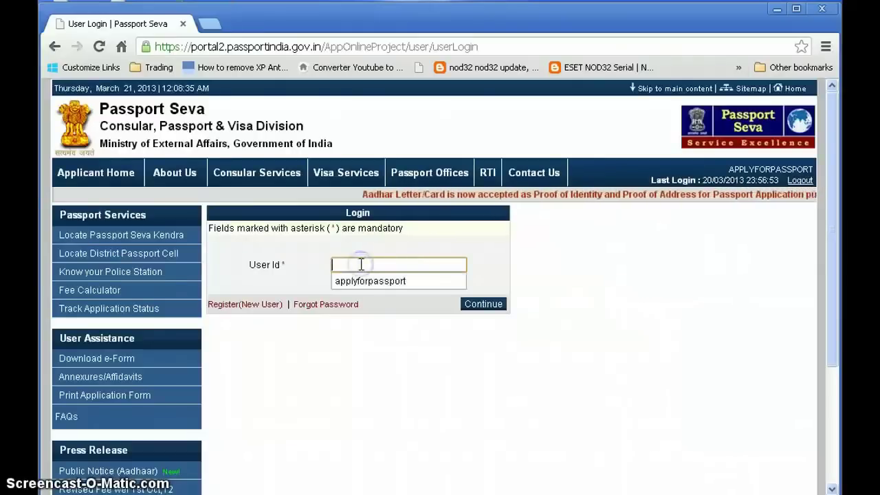
pyautogui.click(368, 281)
pyautogui.click(475, 305)
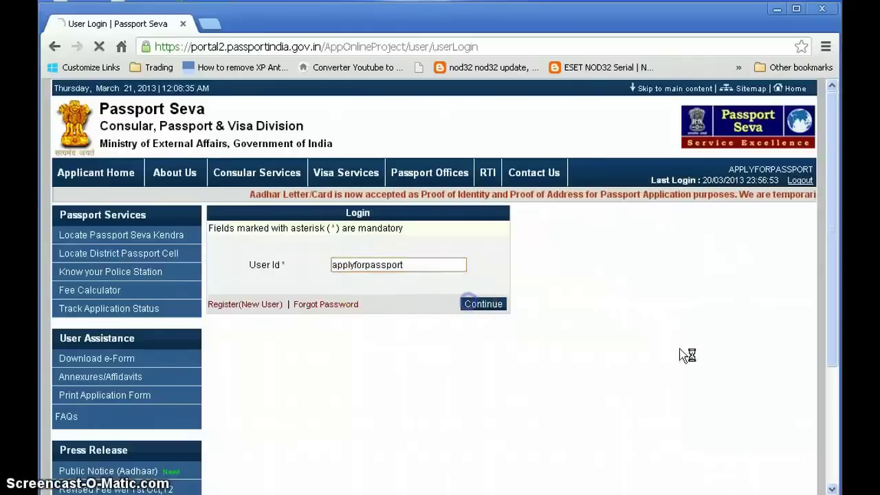
# Log in with the account password and the characters displayed in the picture
pyautogui.click(363, 265)
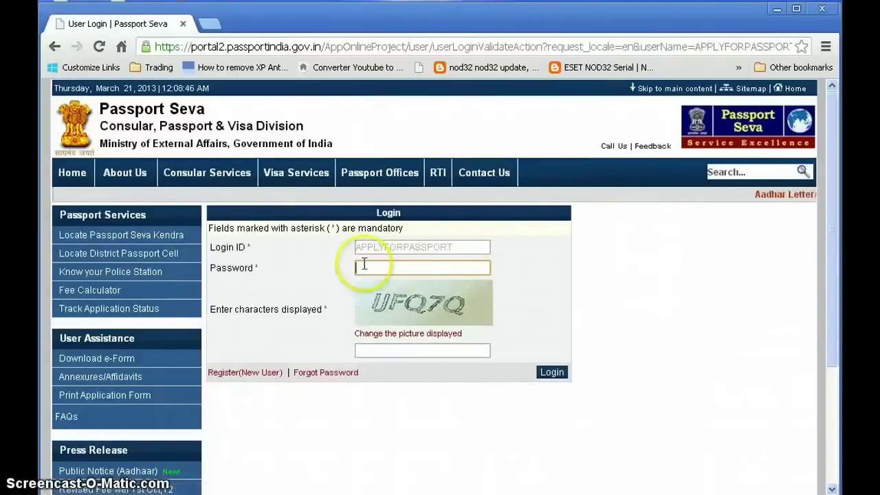
pyautogui.click(395, 326)
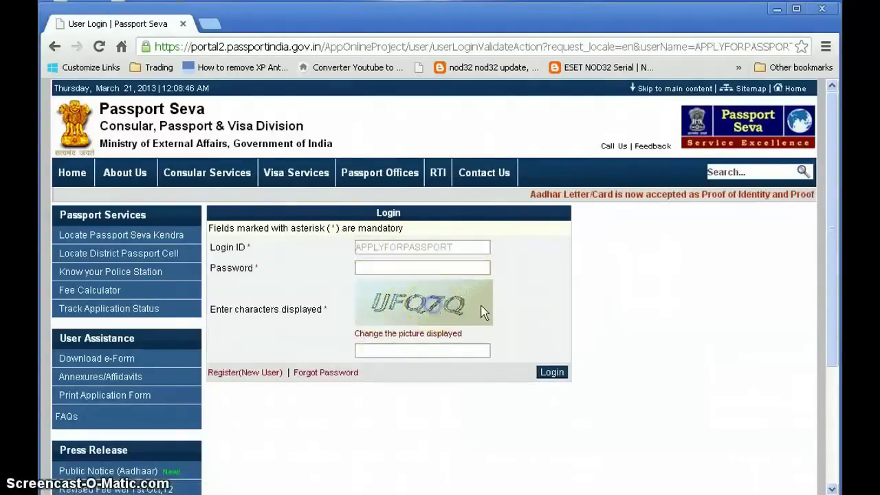
pyautogui.click(382, 350)
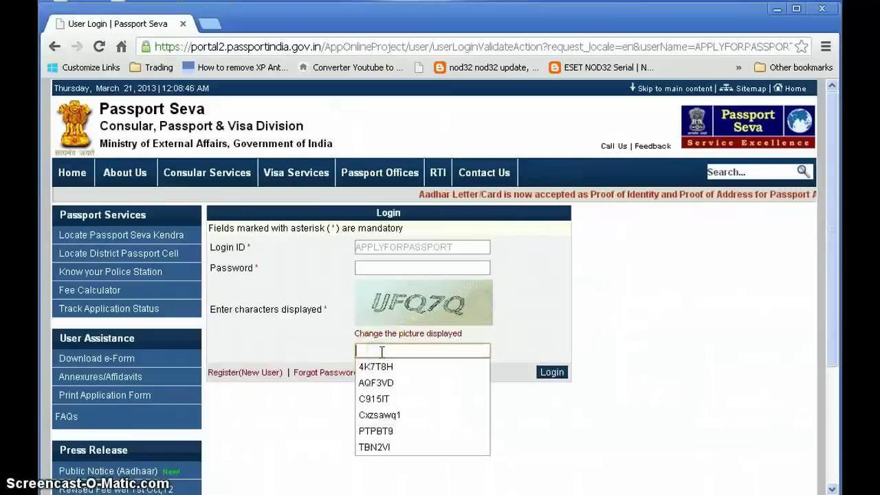
pyautogui.click(512, 335)
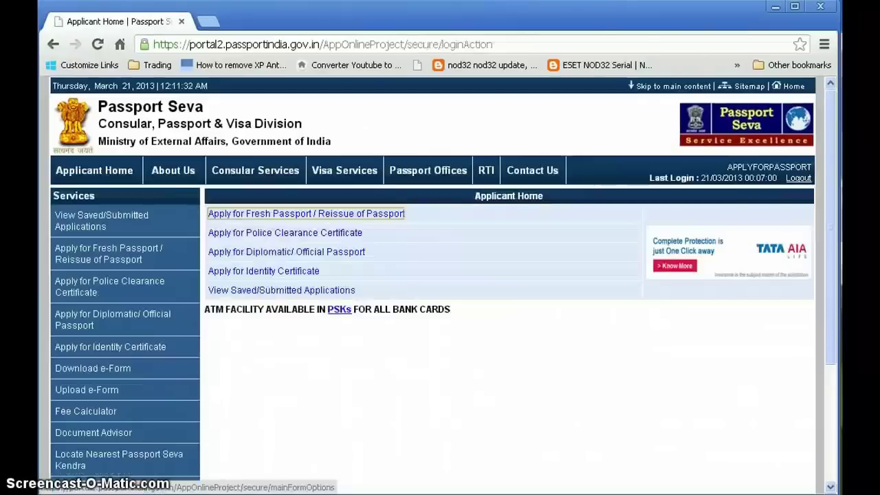
# Start filling the fresh passport application online and submit the passport type as Fresh Passport, Tatkaal and 36 Pages
pyautogui.click(250, 218)
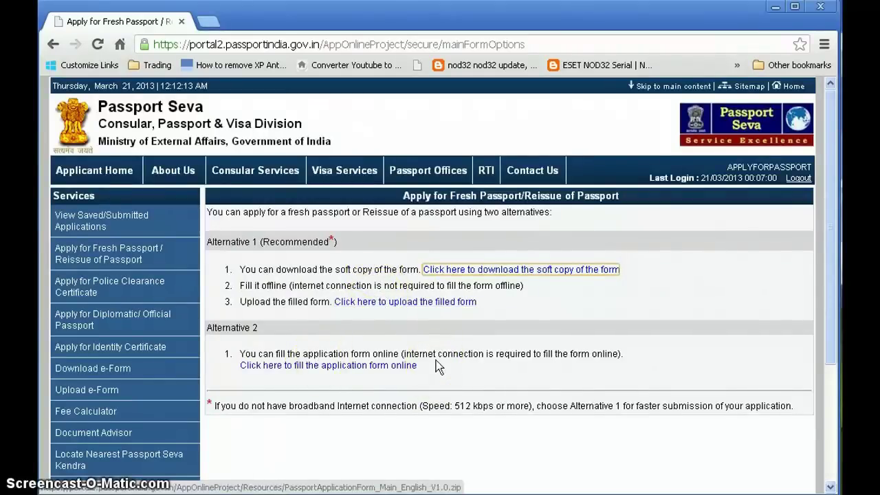
pyautogui.click(346, 365)
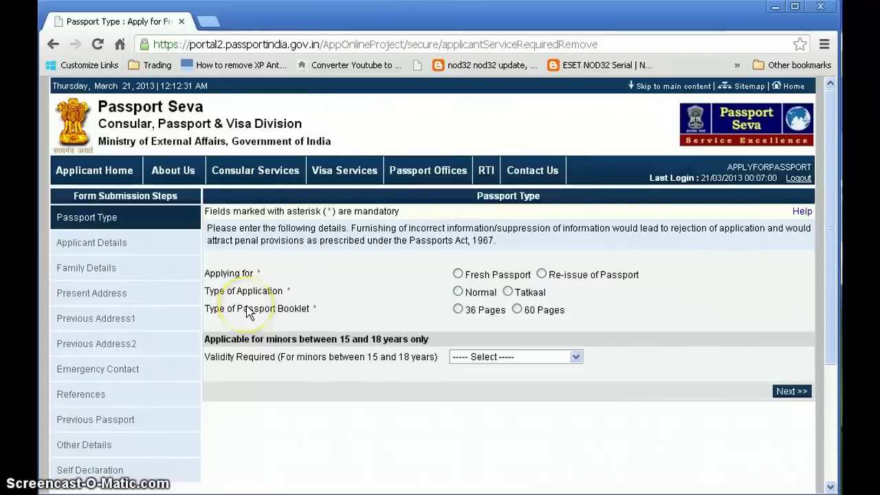
pyautogui.click(459, 275)
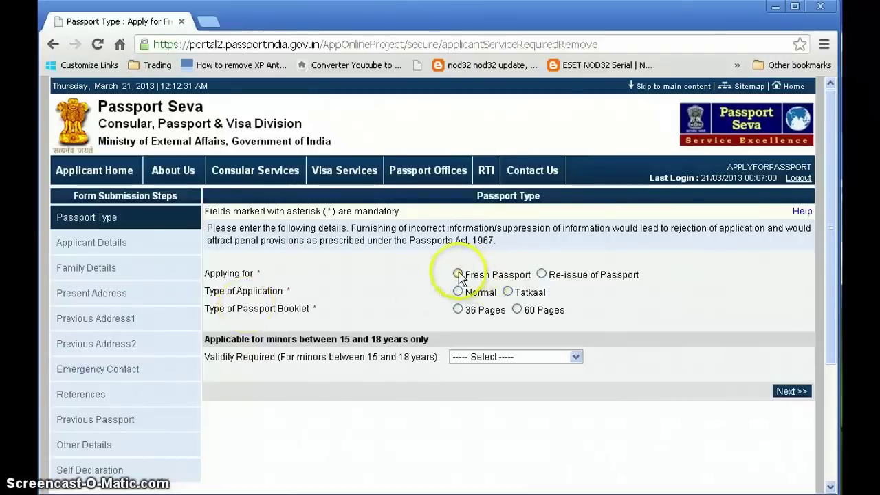
pyautogui.click(507, 291)
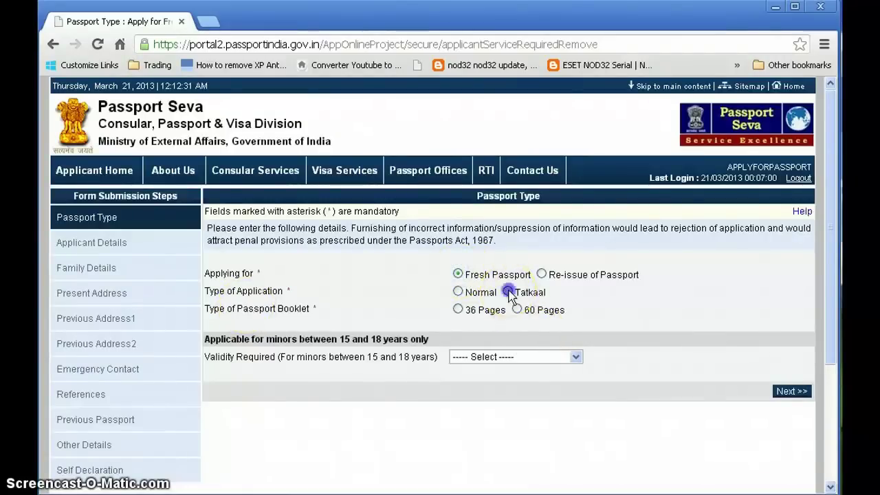
pyautogui.click(458, 309)
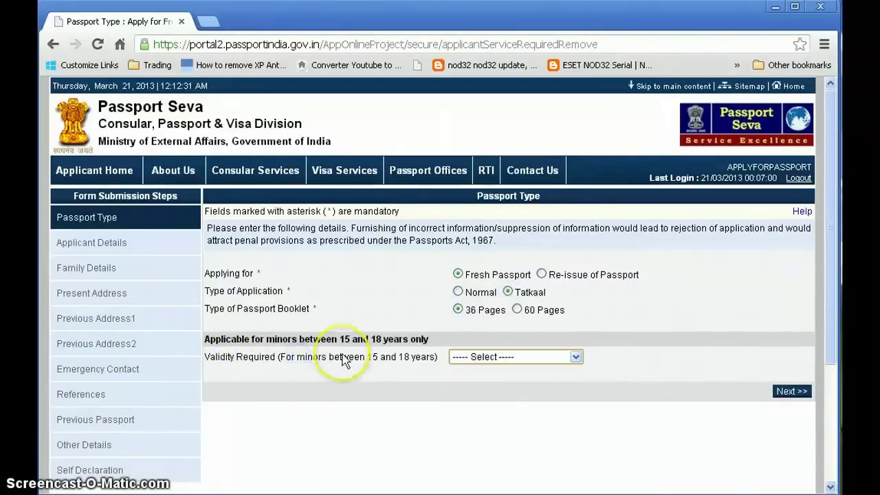
pyautogui.click(798, 394)
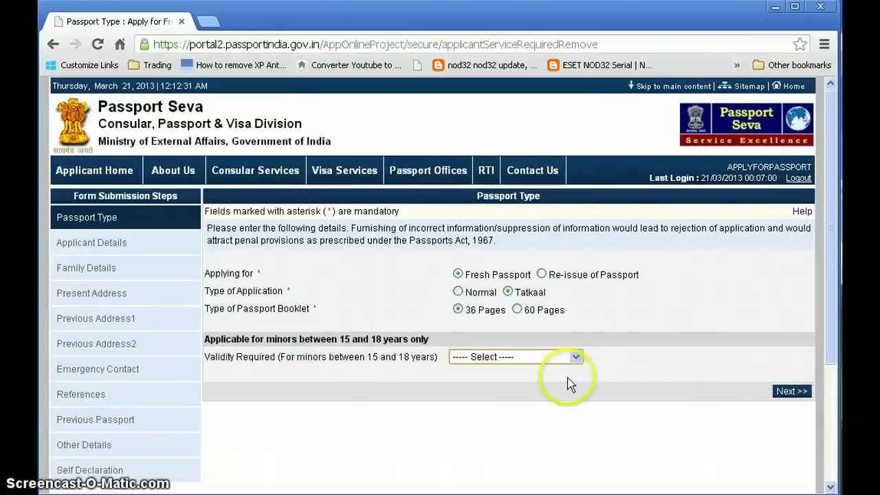
pyautogui.click(783, 395)
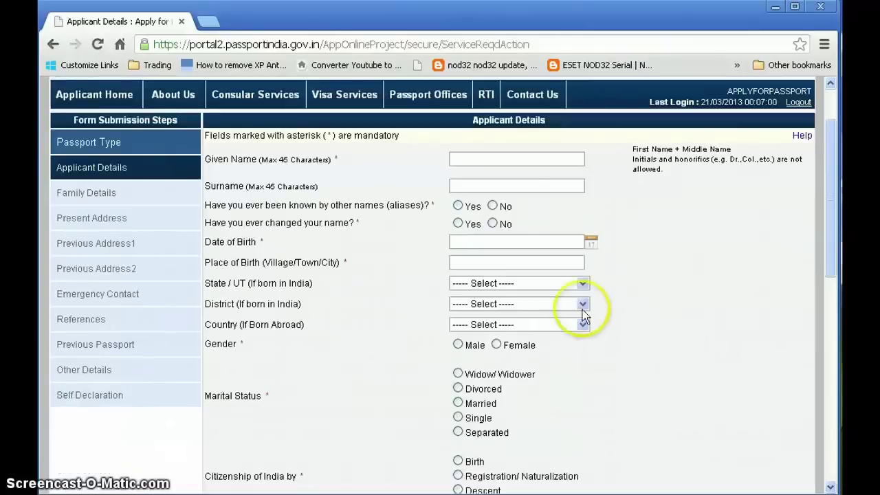
# Look over the empty Applicant Details fields, starting from the given name
pyautogui.click(503, 160)
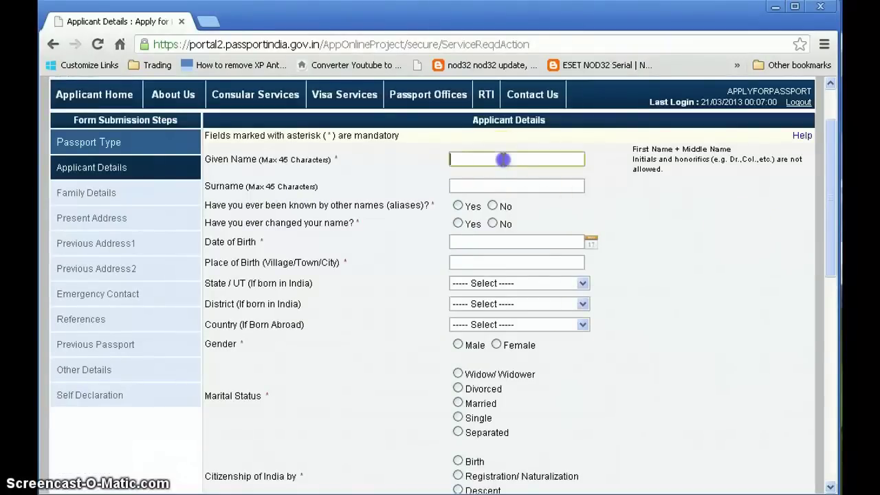
pyautogui.click(649, 311)
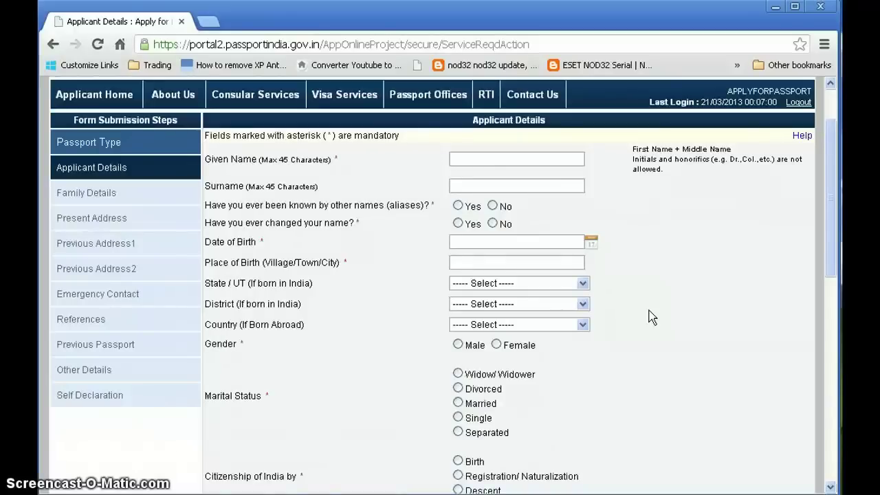
pyautogui.moveTo(830, 172)
pyautogui.mouseDown()
pyautogui.moveTo(839, 369)
pyautogui.moveTo(837, 143)
pyautogui.mouseUp()
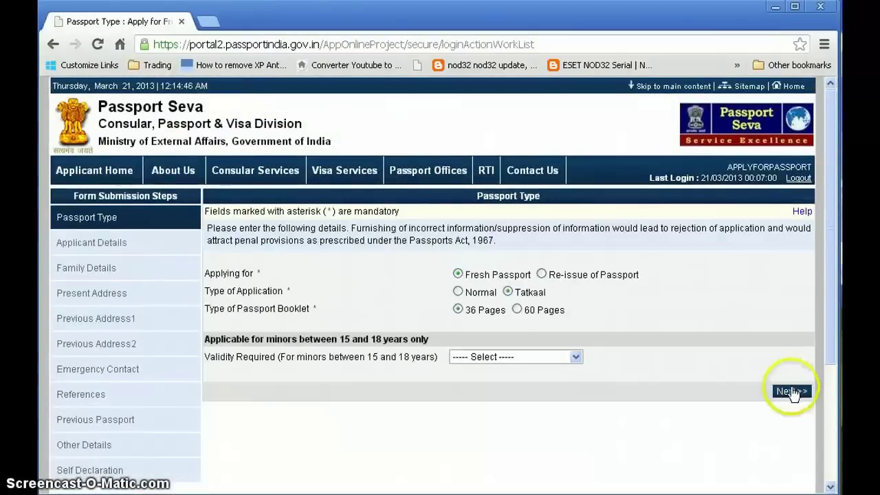
# Continue to the applicant details, review the entries down to the Aadhaar number field, and proceed to the family details
pyautogui.click(790, 391)
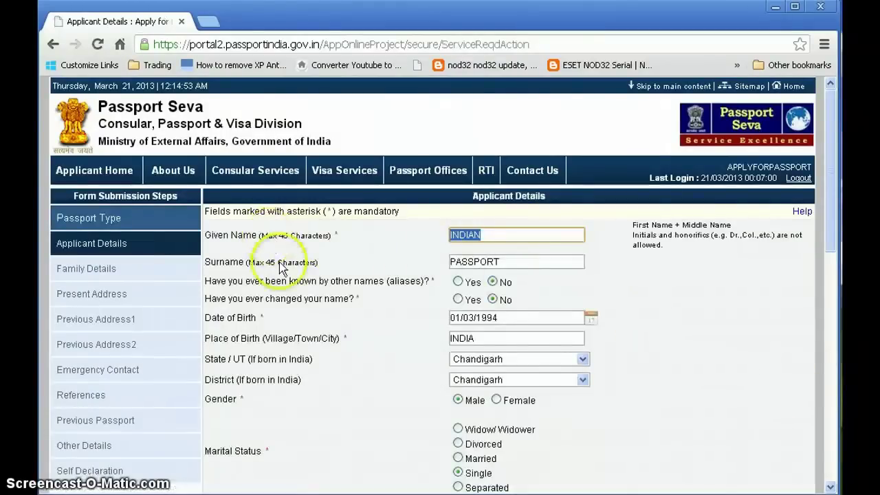
pyautogui.click(747, 346)
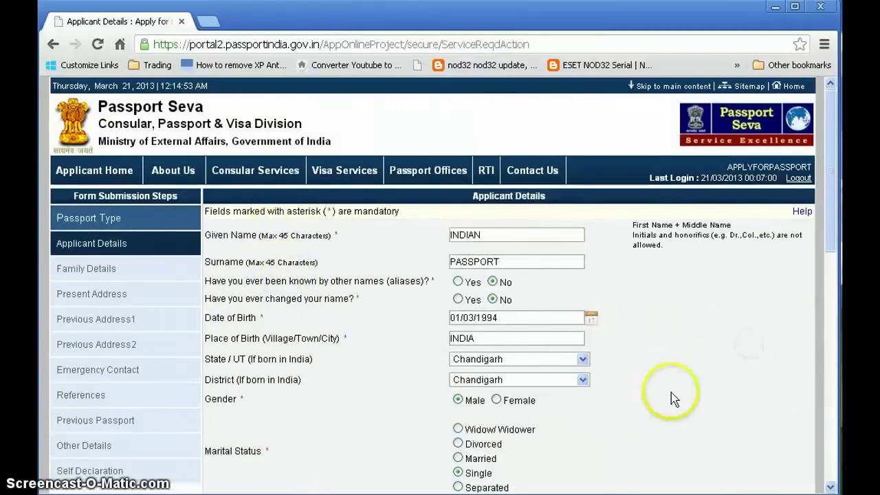
pyautogui.scroll(-1, 671, 392)
pyautogui.scroll(-1, 672, 399)
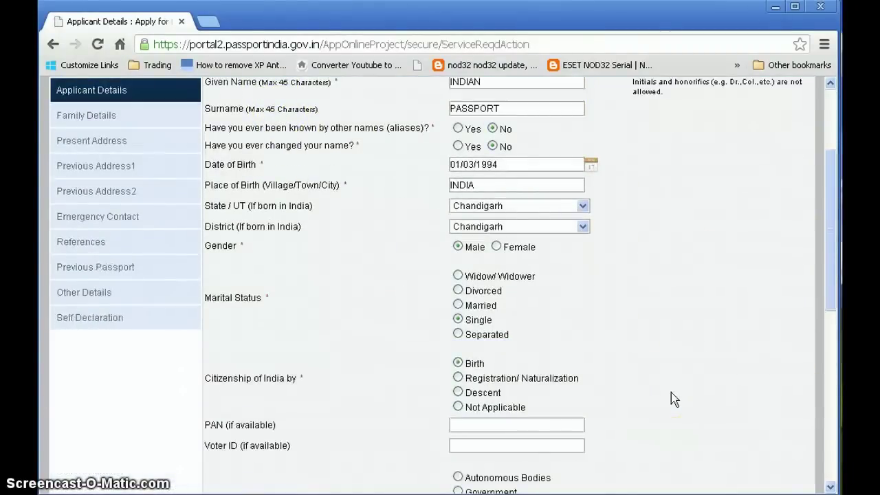
pyautogui.scroll(-5, 672, 399)
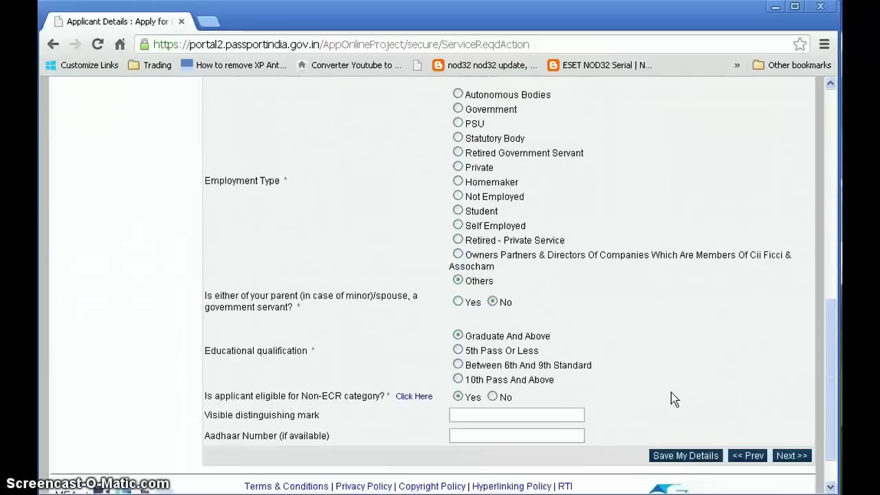
pyautogui.scroll(-1, 673, 400)
pyautogui.click(787, 406)
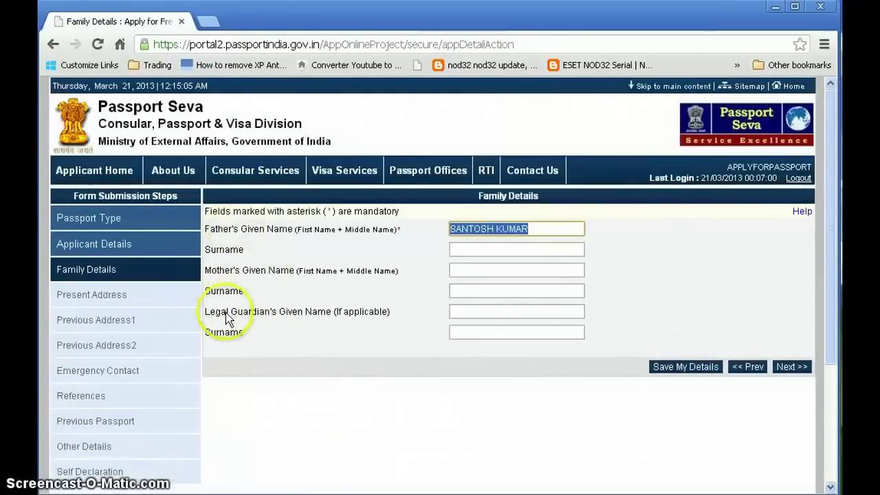
# Review the family details and present address pages and continue to the emergency contact page
pyautogui.click(278, 312)
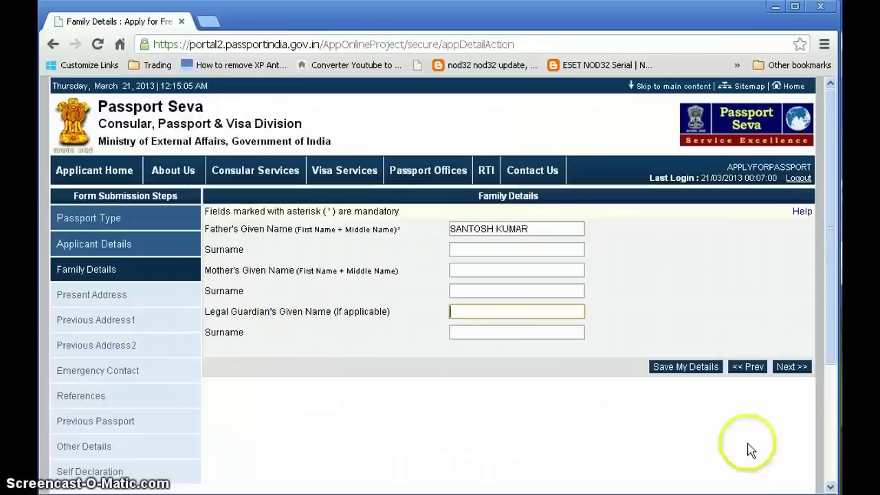
pyautogui.click(791, 367)
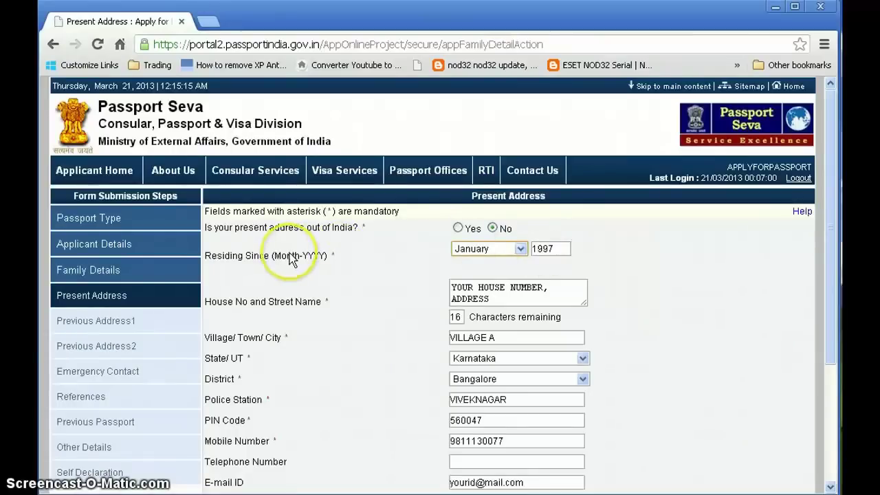
pyautogui.click(679, 374)
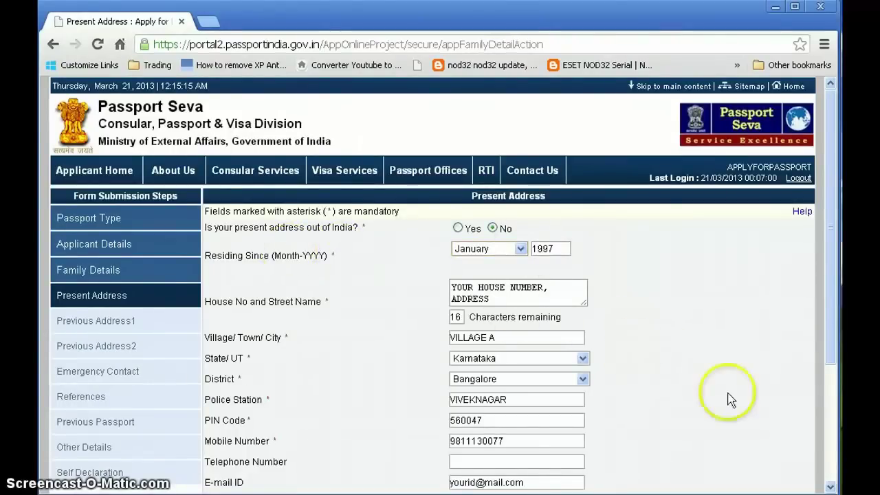
pyautogui.scroll(-2, 730, 400)
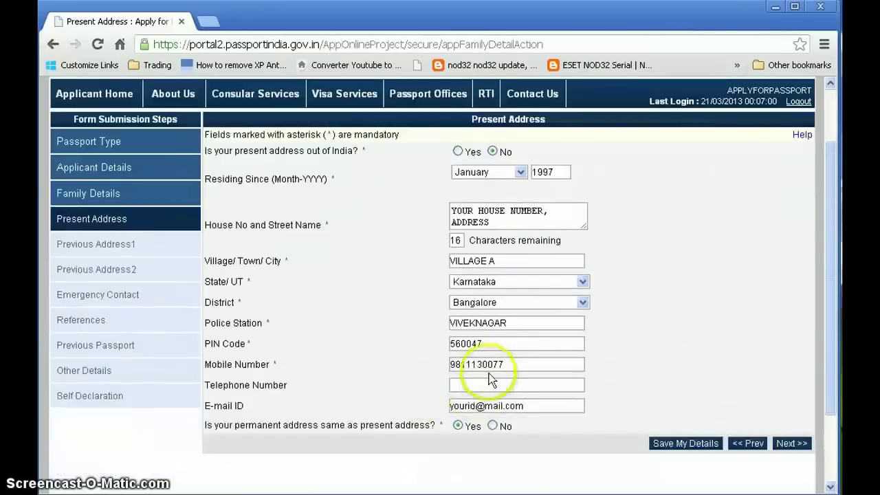
pyautogui.click(788, 447)
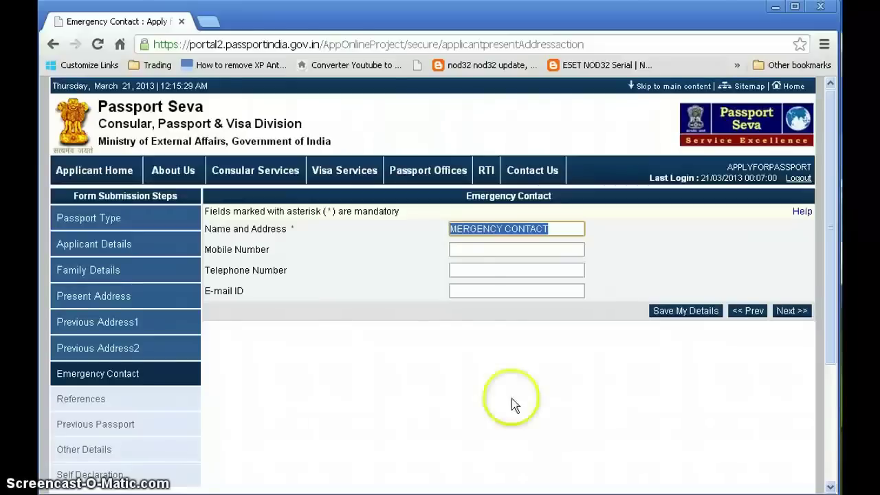
# Go through the emergency contact and references pages, leaving the optional phone and email fields blank, and continue to the previous passport page
pyautogui.click(465, 271)
pyautogui.click(465, 290)
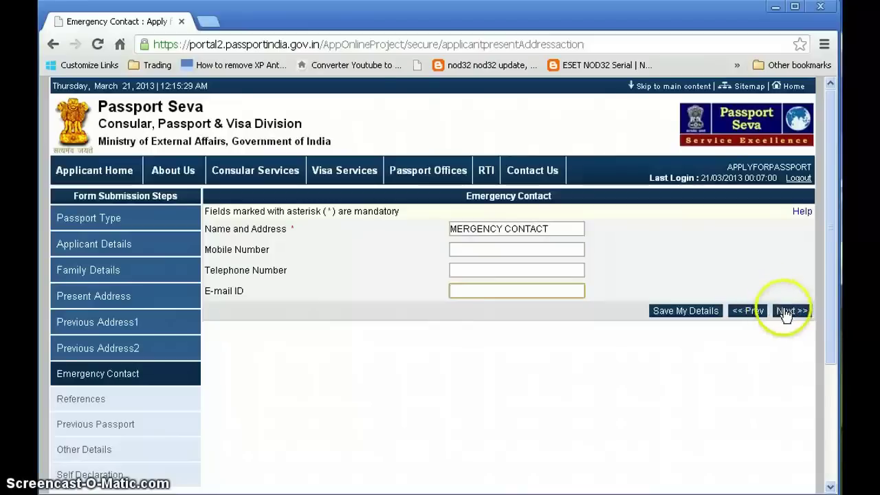
pyautogui.click(785, 313)
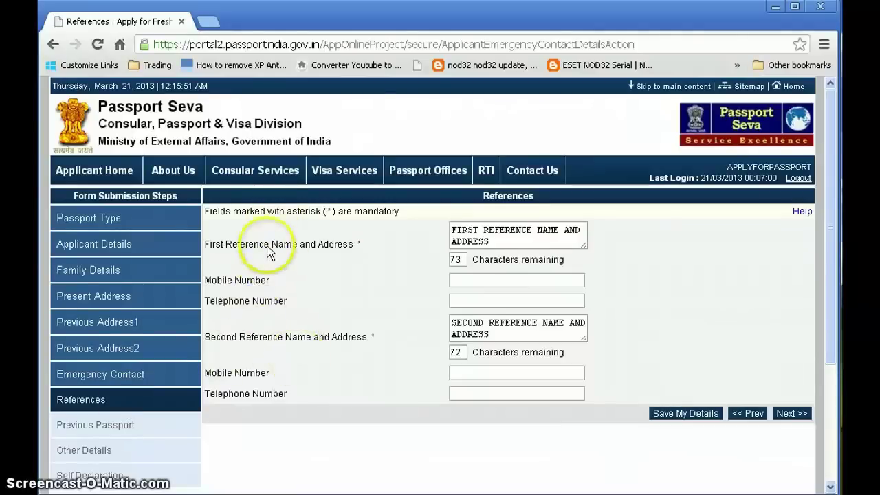
pyautogui.click(302, 346)
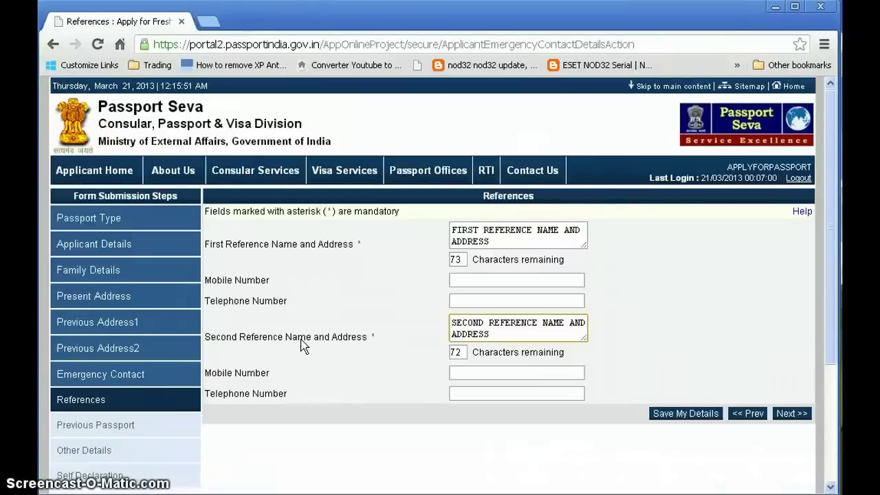
pyautogui.click(790, 413)
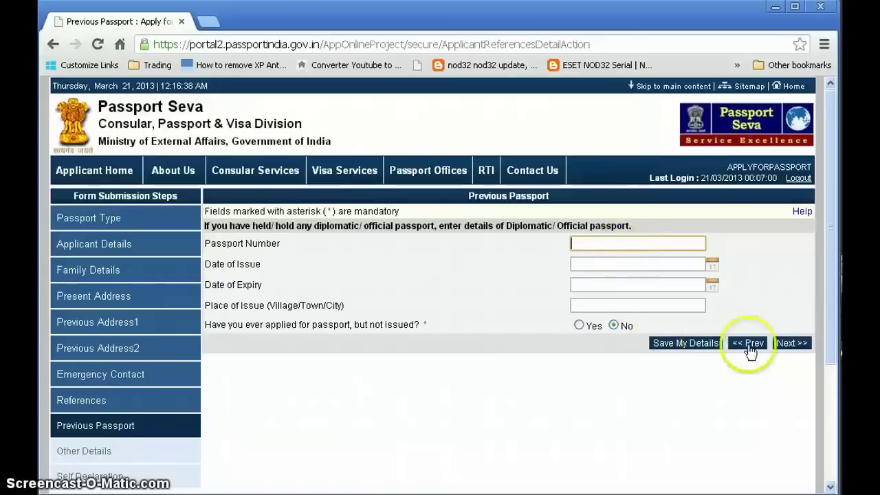
# Proceed past the previous passport page and the Other Details questions to the self declaration
pyautogui.click(782, 344)
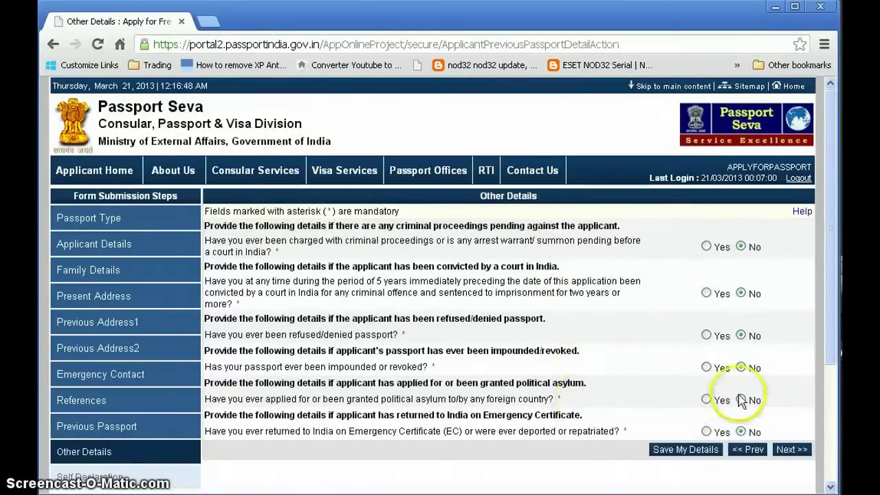
pyautogui.scroll(-2, 759, 383)
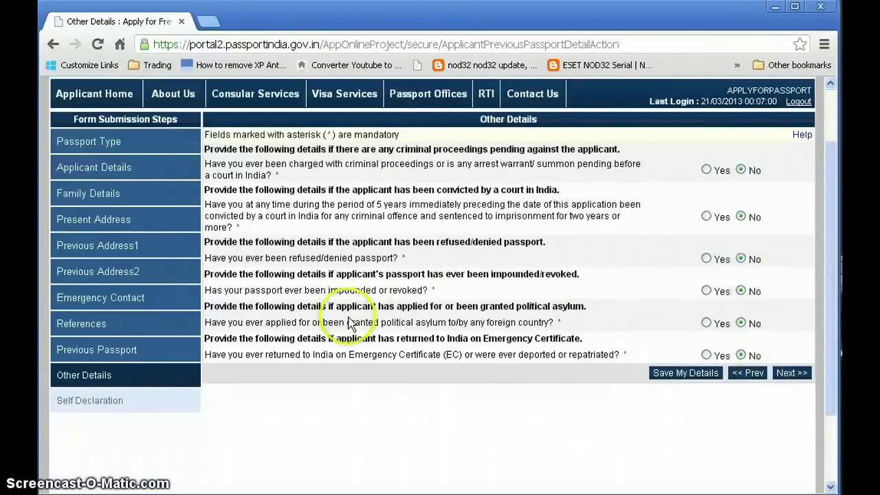
pyautogui.click(790, 375)
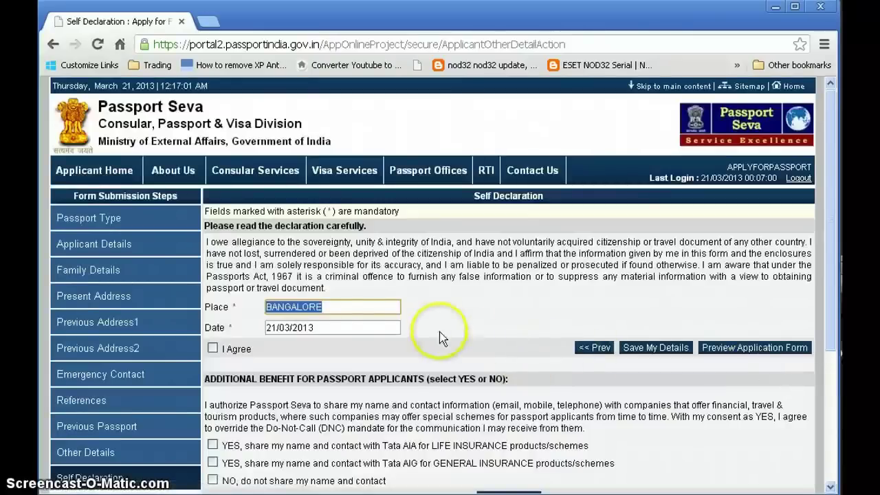
# Check the place and date of the self declaration and agree to it
pyautogui.click(335, 306)
pyautogui.click(337, 326)
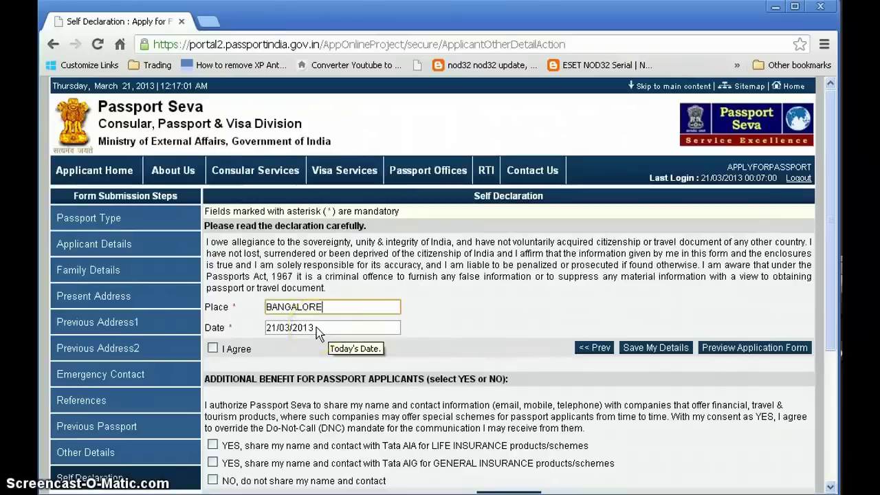
pyautogui.click(213, 348)
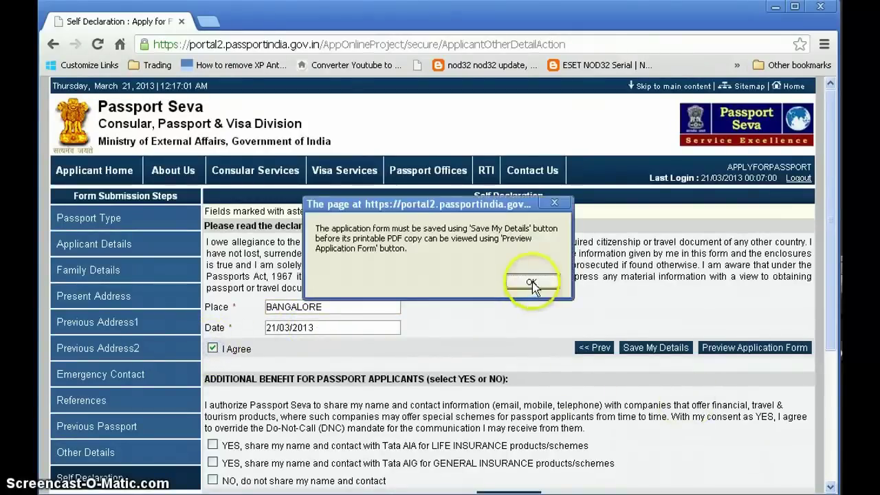
# Save the application details and open the preview of the application form
pyautogui.click(531, 283)
pyautogui.click(659, 352)
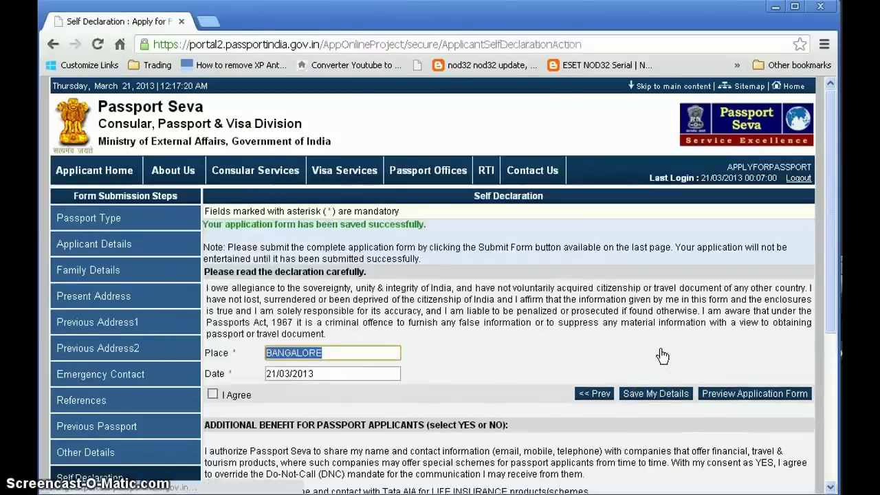
pyautogui.click(744, 398)
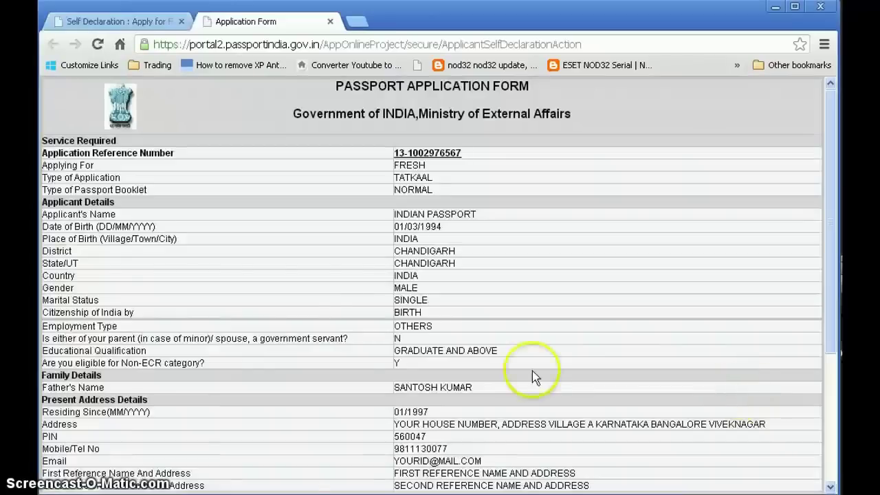
# Review the previewed passport application form from the service details down to the self declaration, and close the preview
pyautogui.scroll(-3, 385, 275)
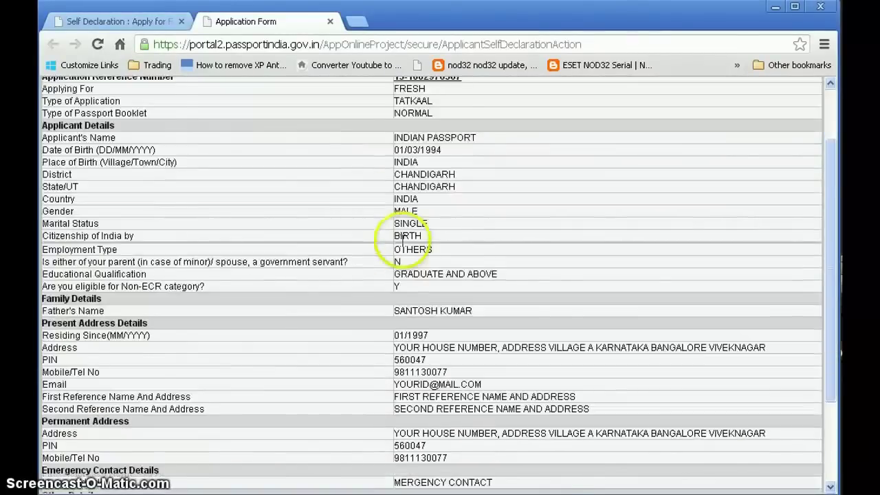
pyautogui.scroll(-1, 466, 316)
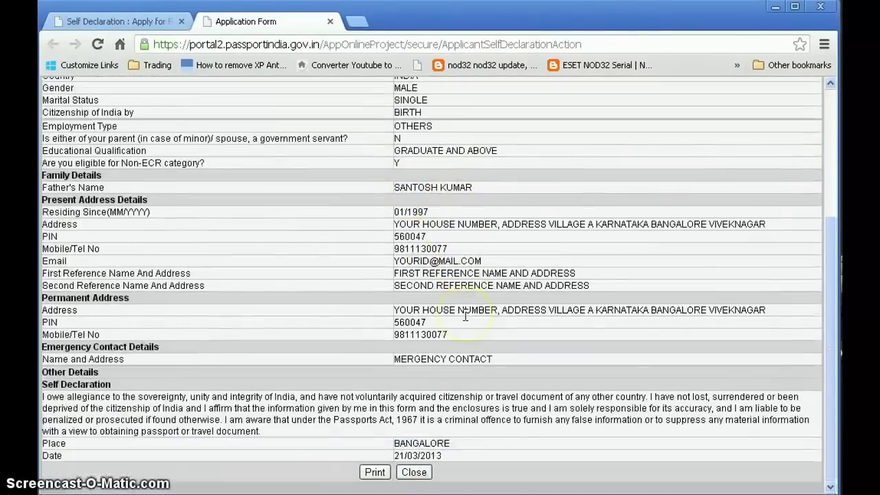
pyautogui.scroll(4, 408, 334)
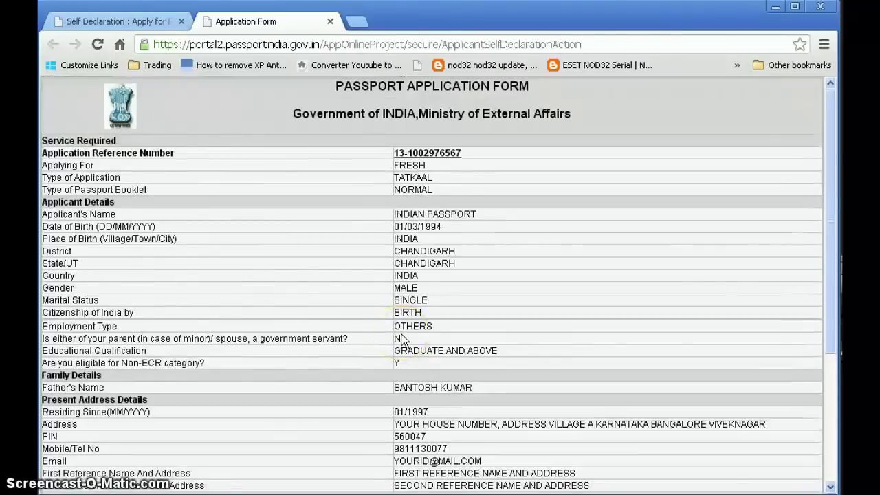
pyautogui.scroll(-4, 404, 341)
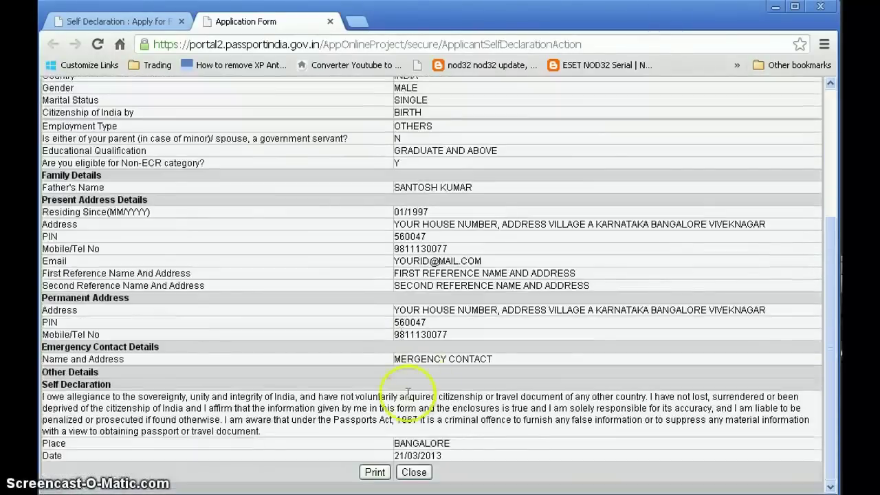
pyautogui.click(414, 472)
# Agree to the self declaration, choose not to share name and contact with the insurance companies, and submit the form
pyautogui.scroll(-1, 456, 372)
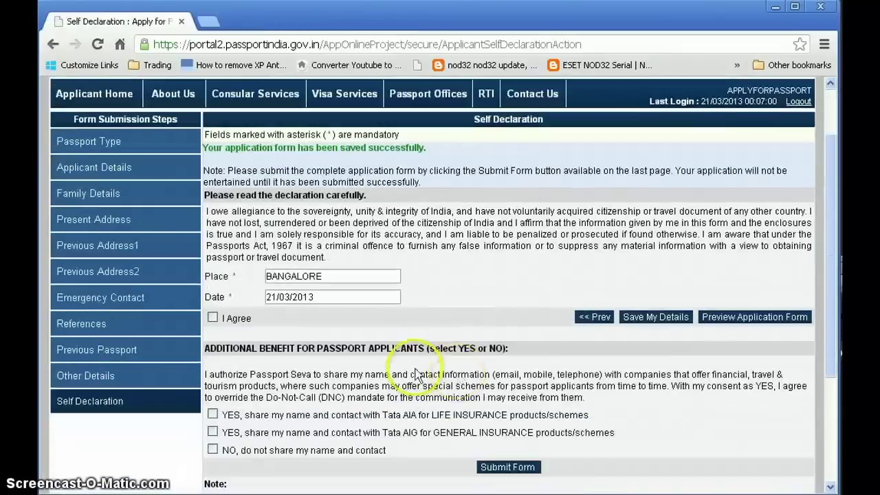
pyautogui.click(212, 319)
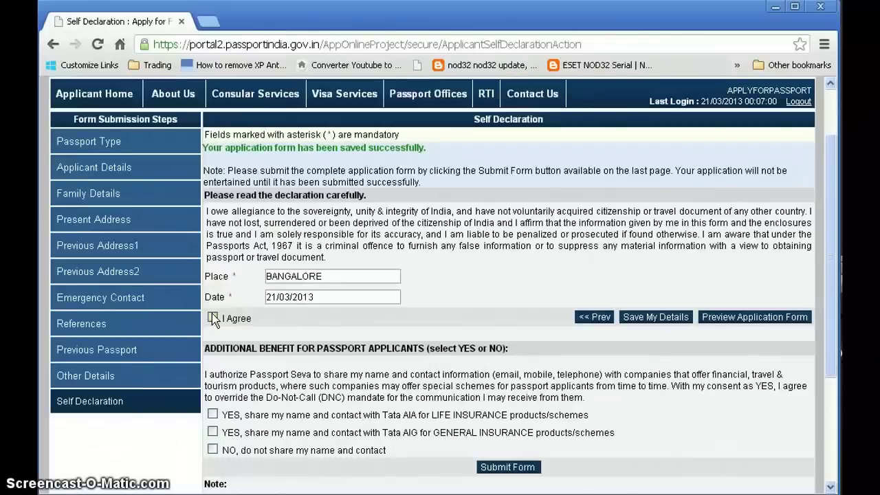
pyautogui.click(213, 318)
pyautogui.scroll(-1, 552, 324)
pyautogui.click(233, 373)
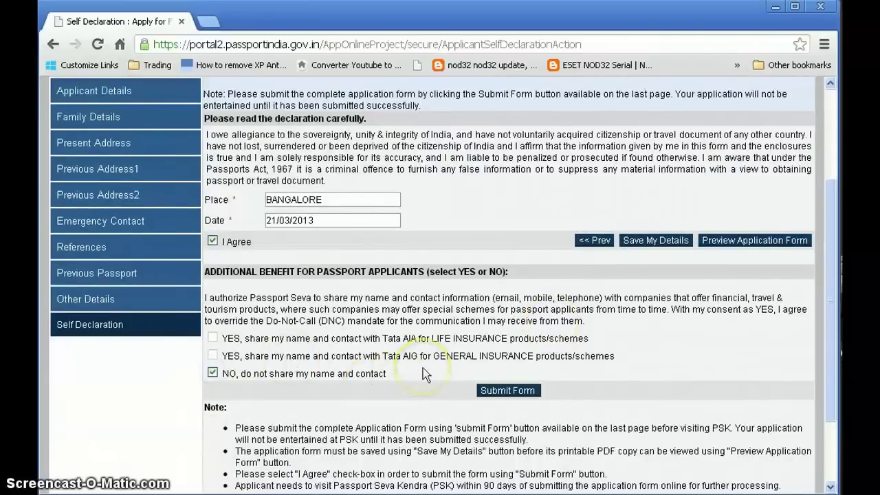
pyautogui.scroll(-1, 423, 367)
pyautogui.click(509, 316)
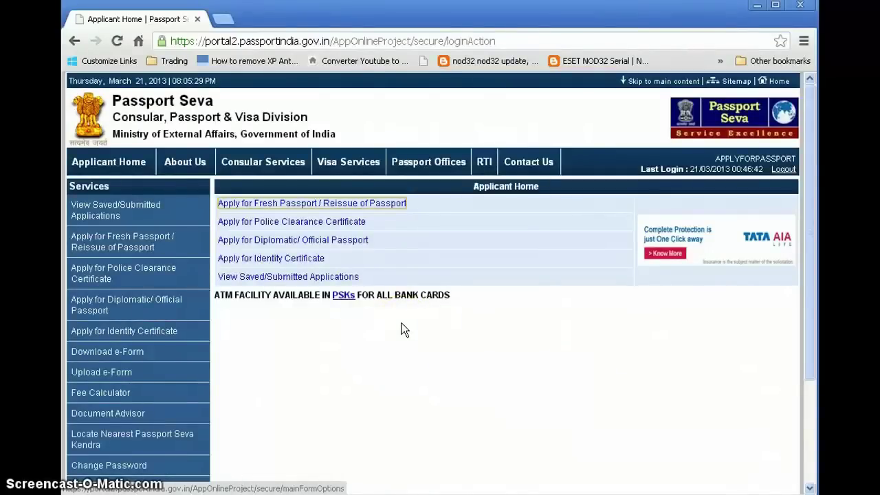
# Open the saved and submitted applications and check the entry's reference number, applicant name and submission date
pyautogui.click(98, 211)
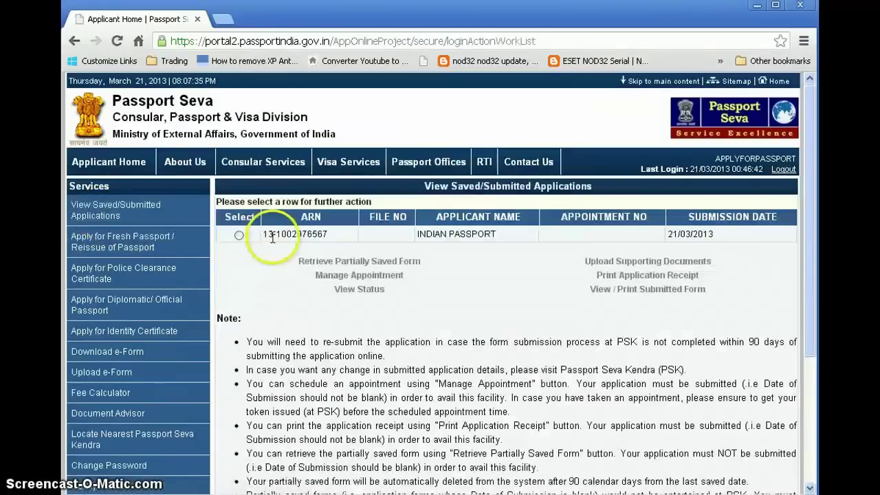
pyautogui.moveTo(266, 233); pyautogui.dragTo(334, 238)
pyautogui.click(418, 234)
pyautogui.moveTo(418, 234); pyautogui.dragTo(498, 233)
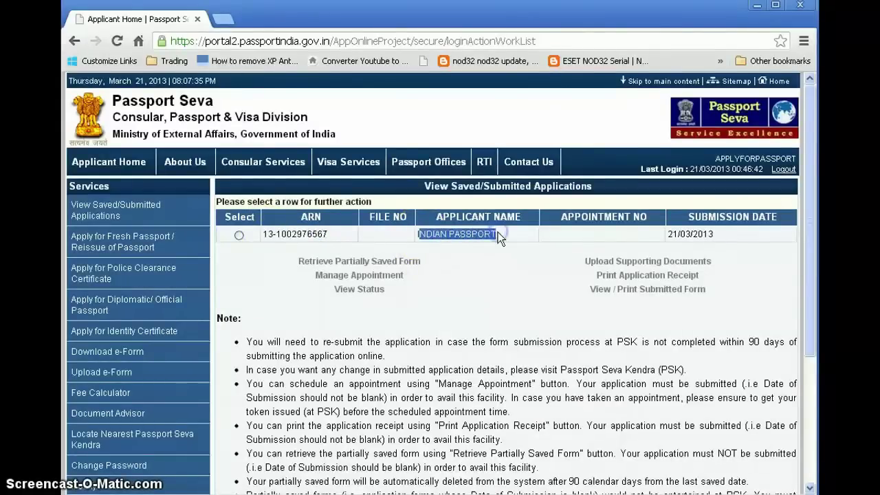
pyautogui.moveTo(718, 234); pyautogui.dragTo(667, 234)
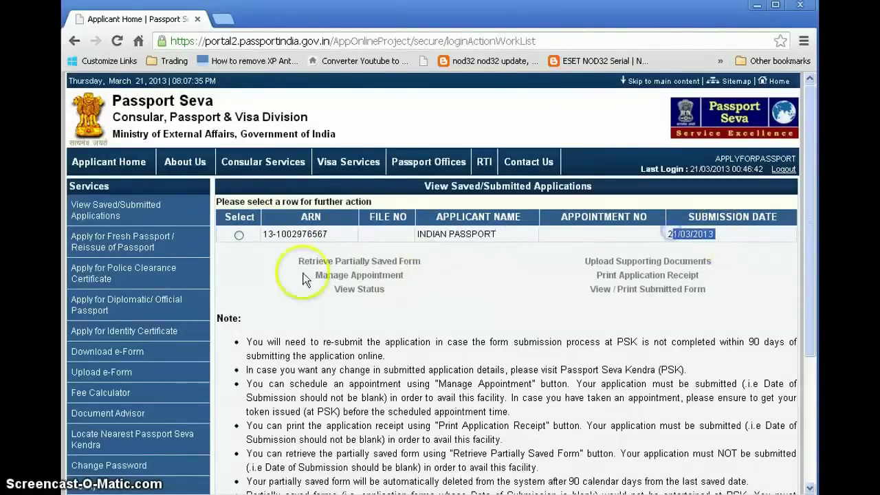
# Select the submitted application, open its appointment management and check whether an appointment has been taken
pyautogui.click(238, 235)
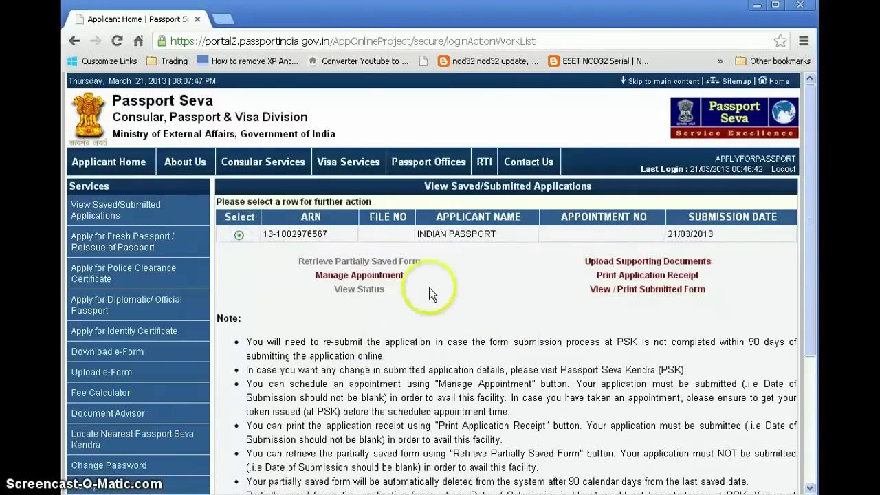
pyautogui.click(359, 275)
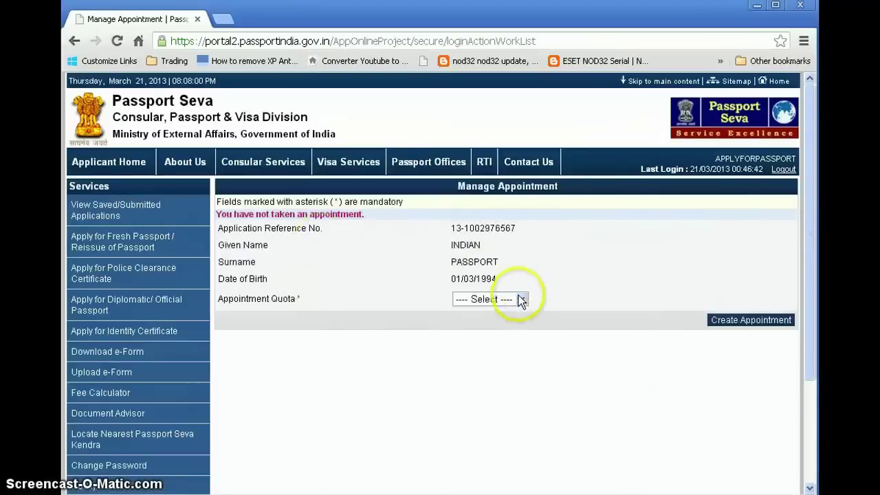
pyautogui.moveTo(219, 217); pyautogui.dragTo(379, 216)
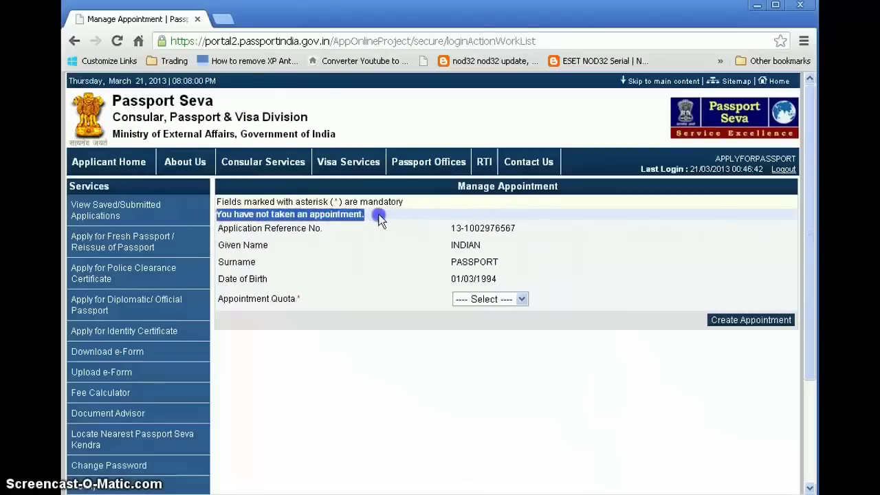
pyautogui.click(387, 248)
# Set the appointment quota to Tatkaal and start creating the appointment
pyautogui.click(508, 297)
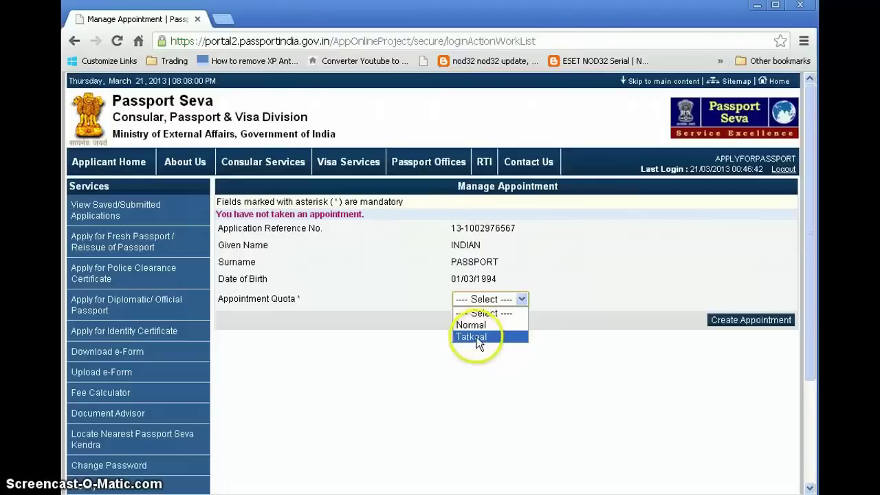
pyautogui.click(476, 336)
pyautogui.click(535, 284)
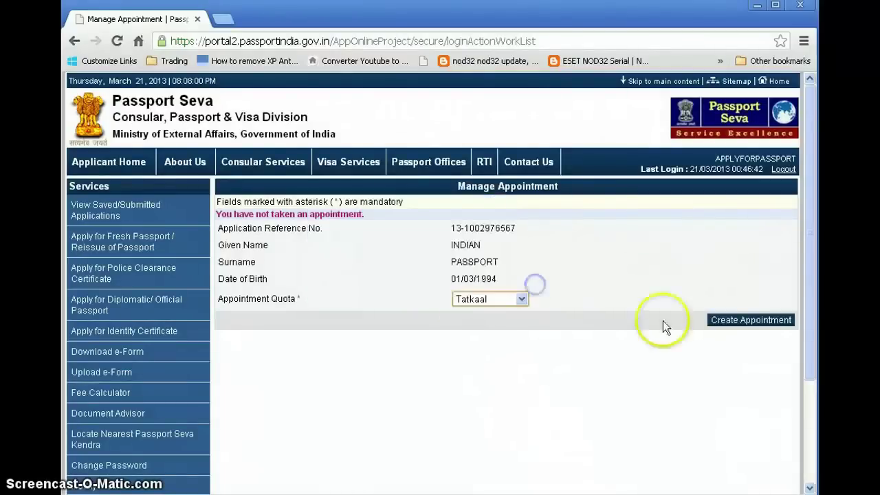
pyautogui.click(719, 321)
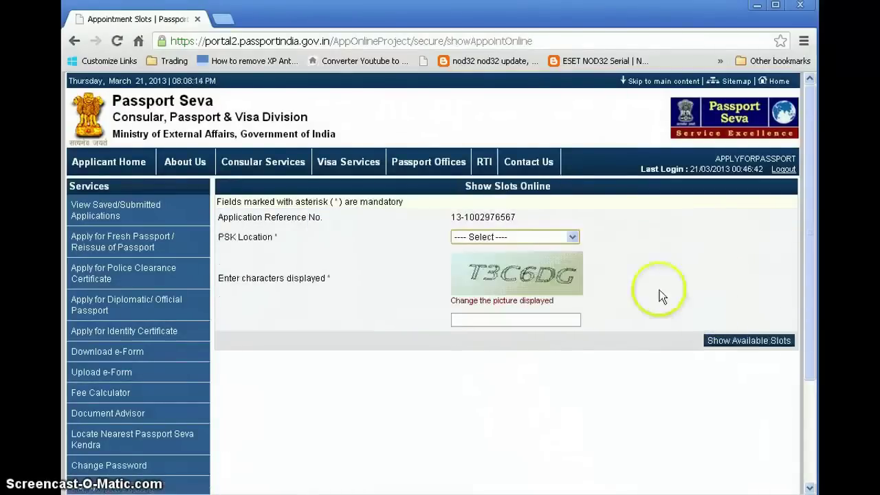
# Choose PSK Bangalore, Lalbagh as the appointment location and go to the entry field for the displayed characters
pyautogui.click(536, 237)
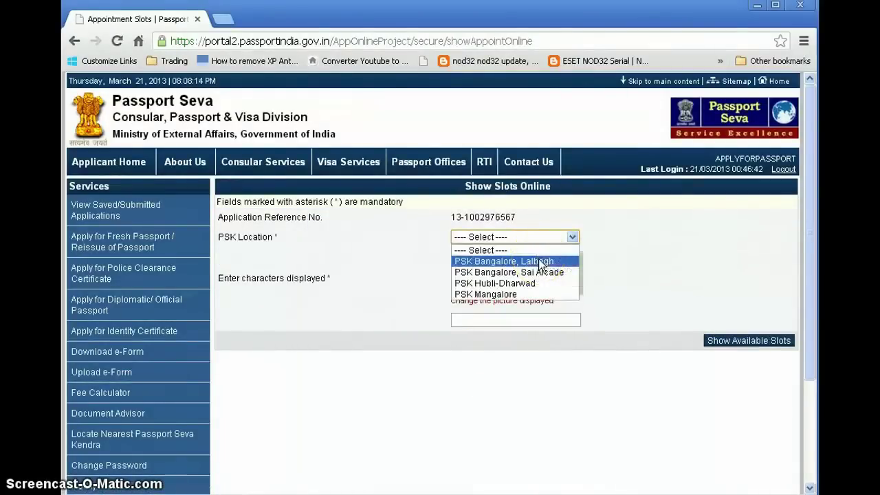
pyautogui.click(540, 263)
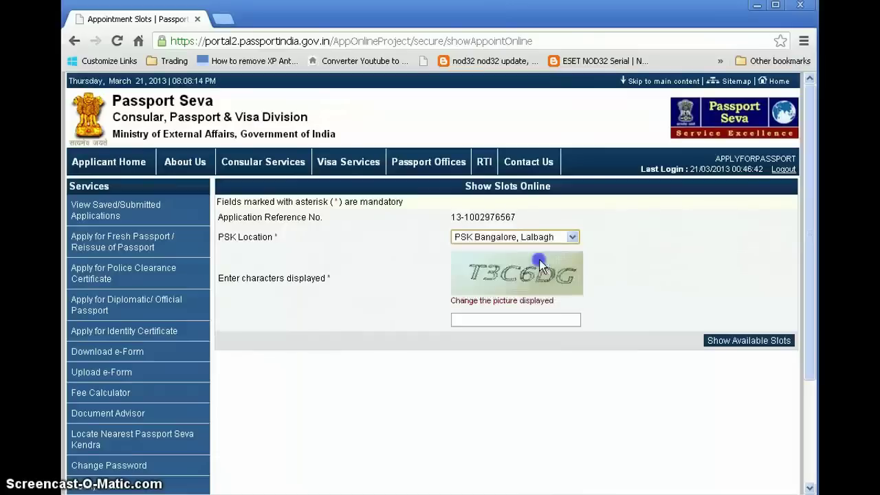
pyautogui.click(487, 316)
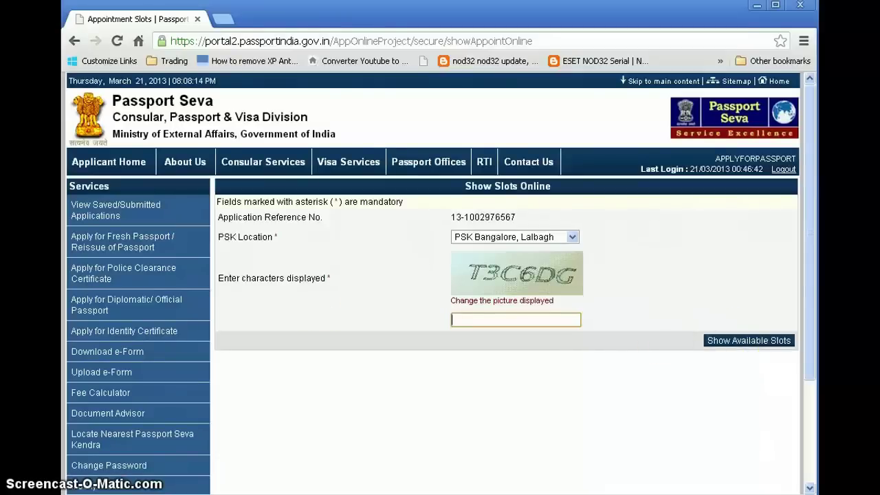
# Return to the saved and submitted applications, select the submitted application and open its application receipt
pyautogui.click(100, 210)
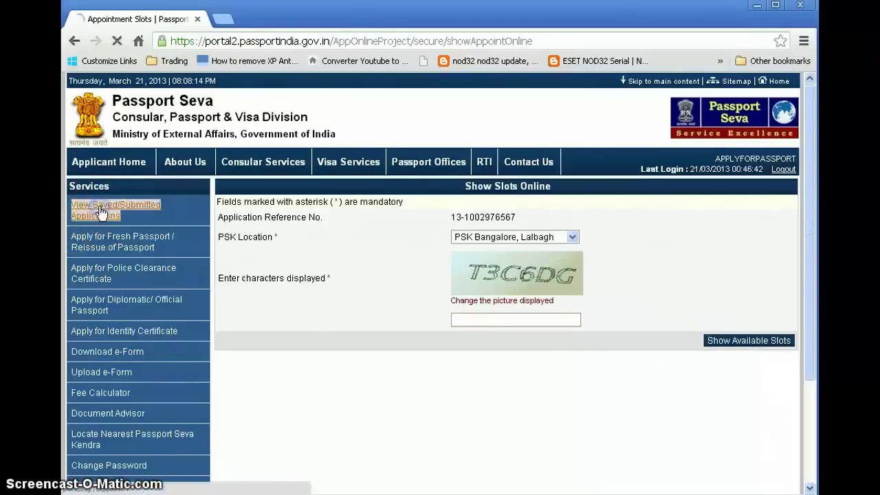
pyautogui.click(238, 234)
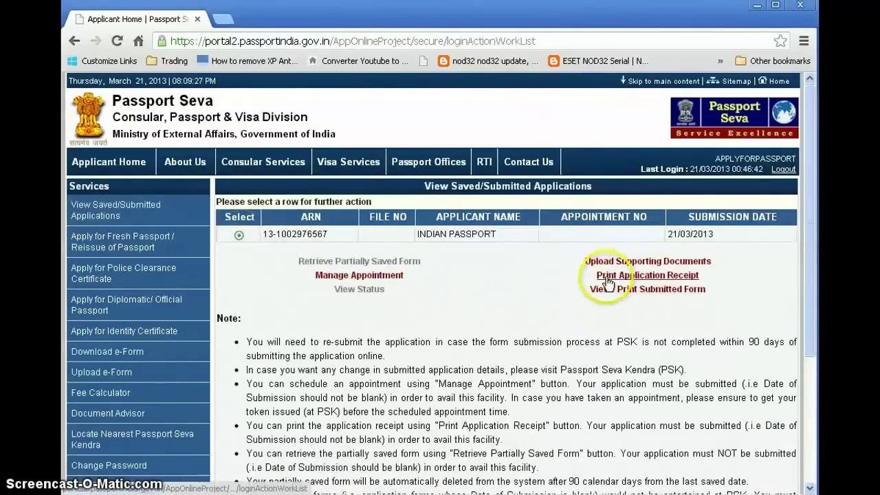
pyautogui.click(633, 278)
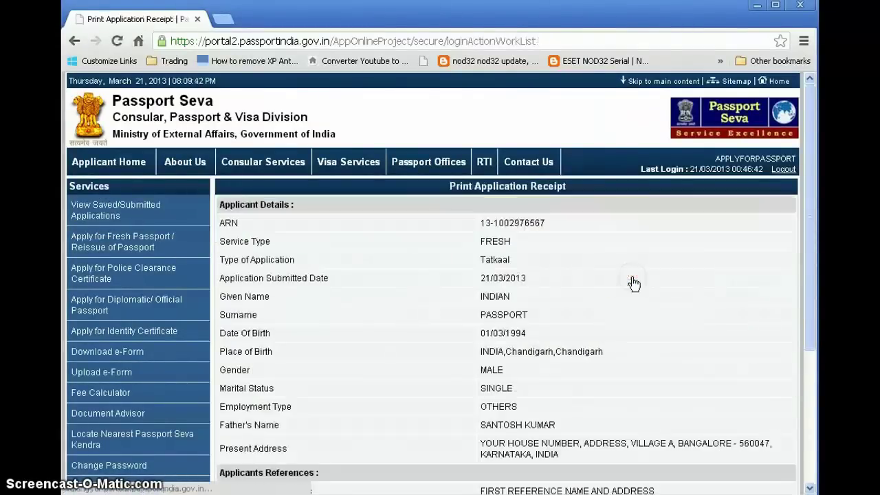
# Examine the application receipt down to the appointment details: PSK location, date and time, appointment ID and reporting time
pyautogui.click(679, 283)
pyautogui.click(663, 283)
pyautogui.click(582, 261)
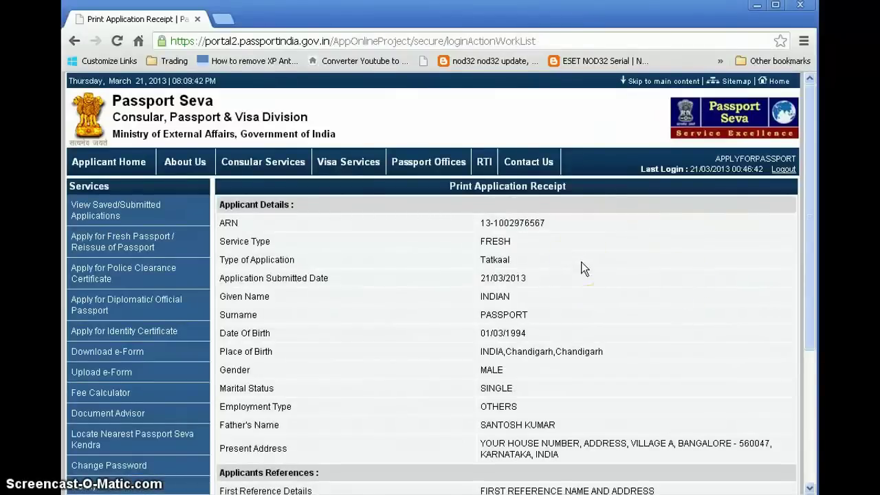
pyautogui.scroll(-3, 581, 268)
pyautogui.scroll(-2, 581, 268)
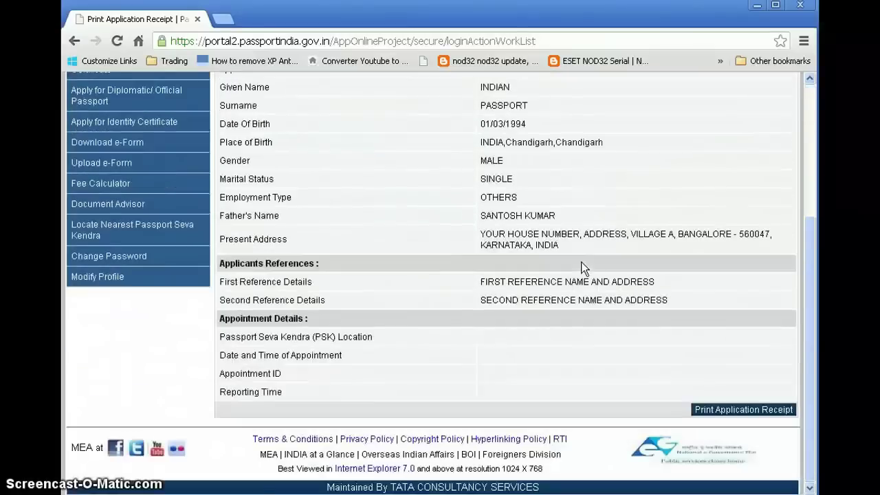
pyautogui.click(586, 295)
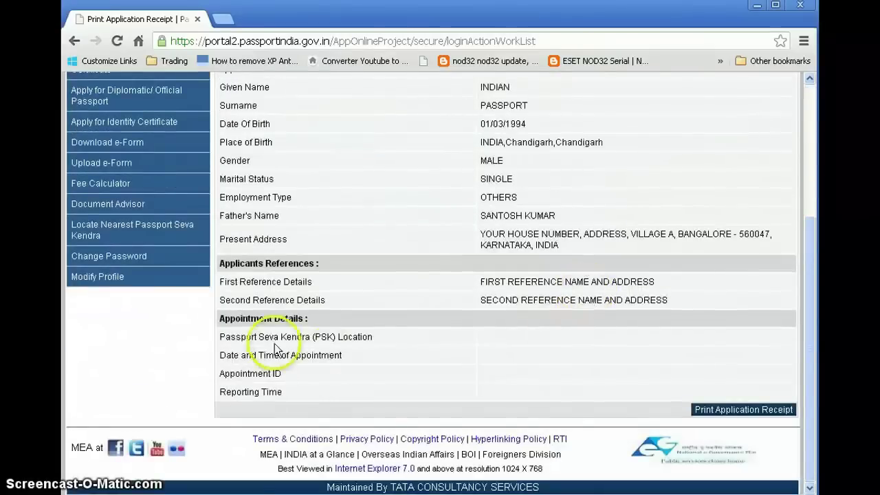
pyautogui.moveTo(226, 318); pyautogui.dragTo(318, 396)
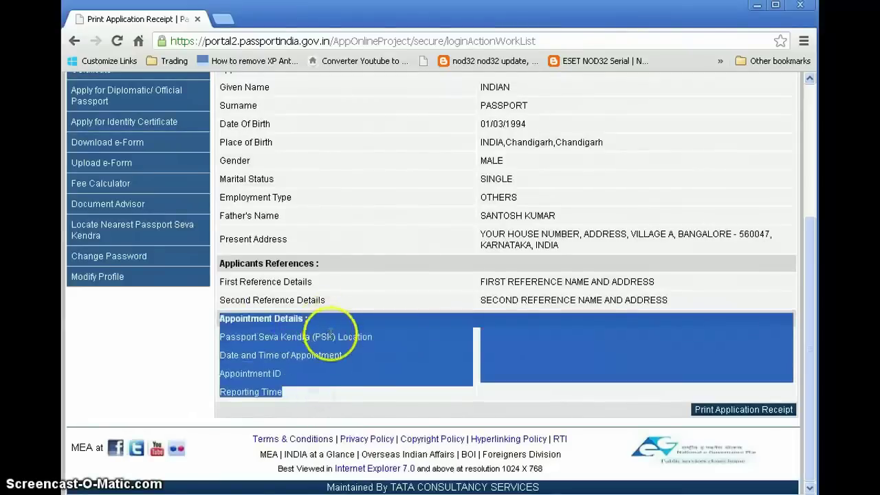
pyautogui.click(328, 357)
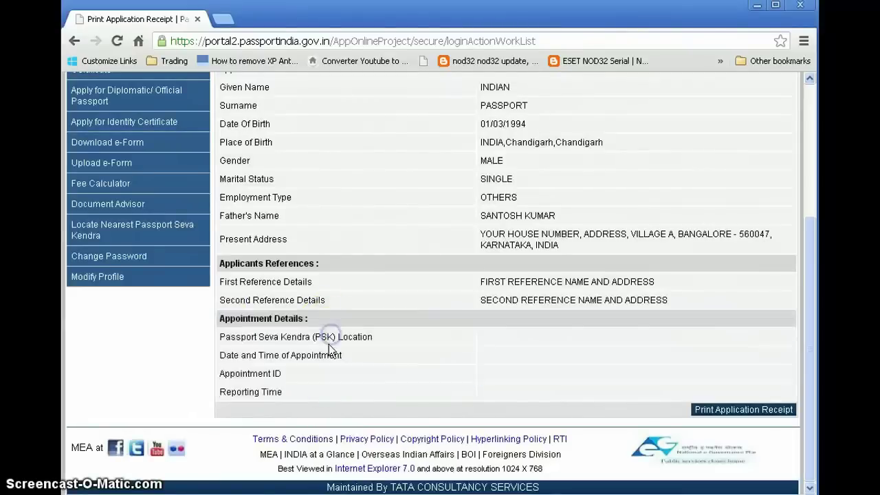
pyautogui.click(277, 390)
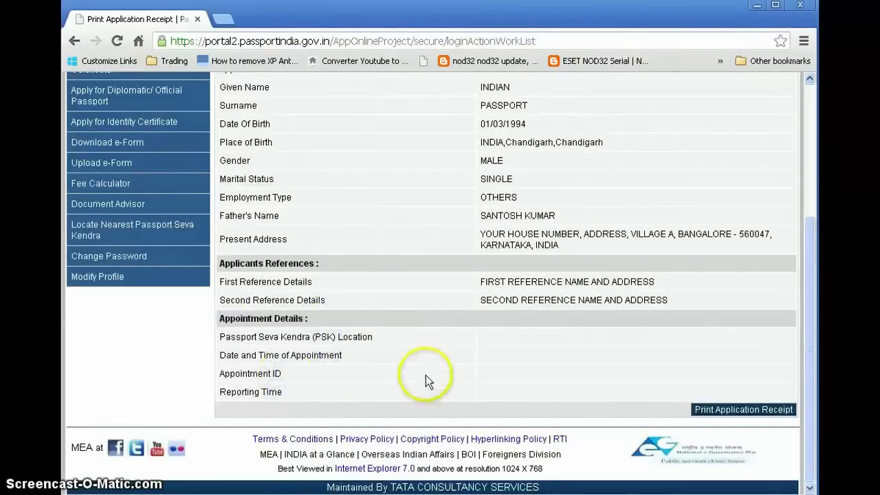